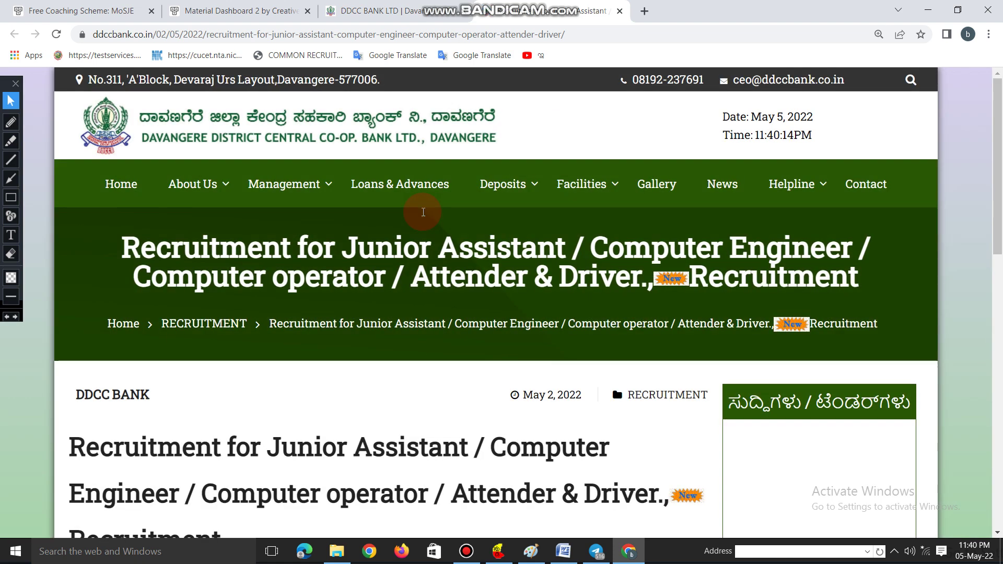
- Open the DDCCB 2022-23 application portal and scroll to the New Registration and Already Registered options
scroll(422, 211, "down", 1)
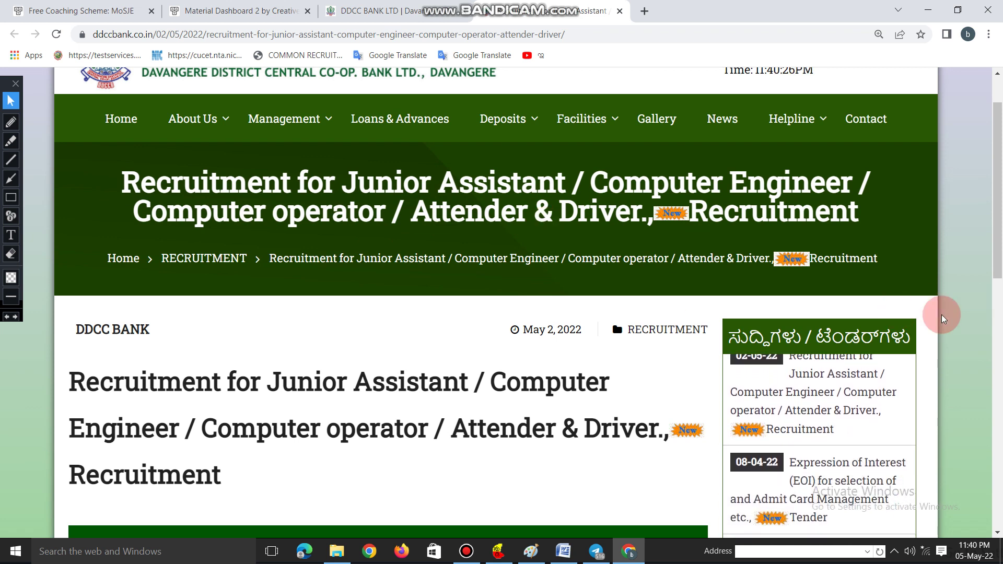
scroll(941, 314, "down", 1)
scroll(942, 314, "down", 2)
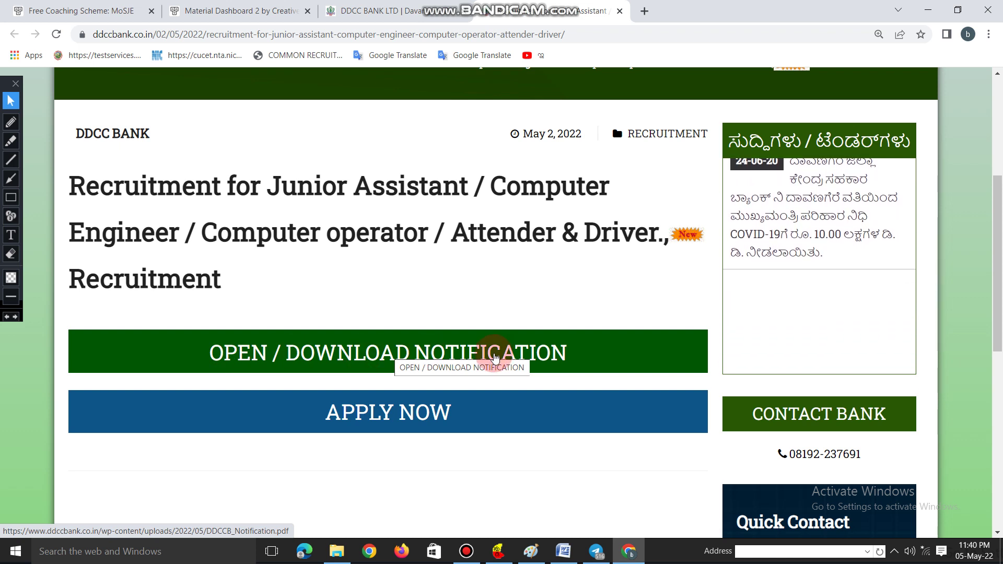
left_click(376, 414)
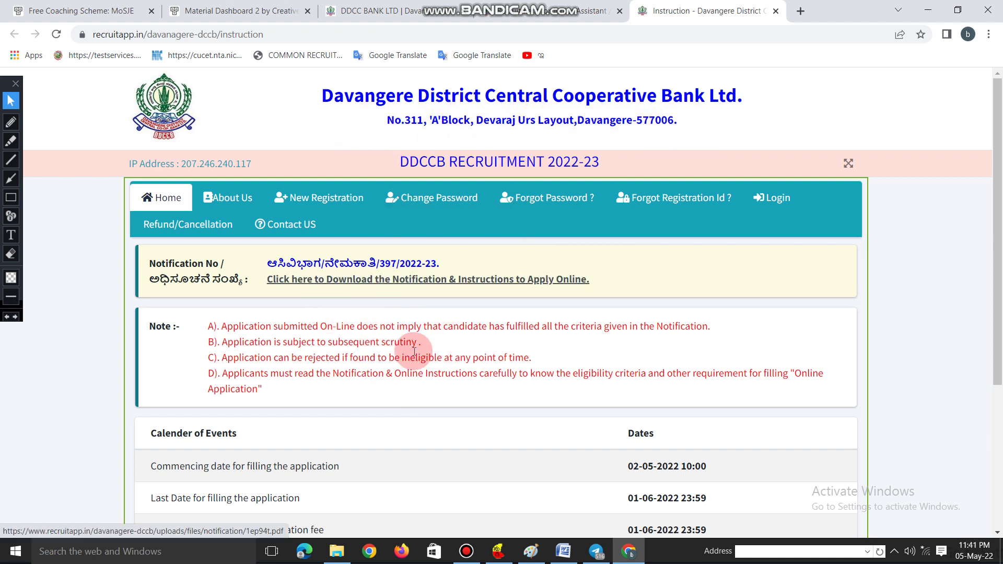
scroll(414, 351, "down", 1)
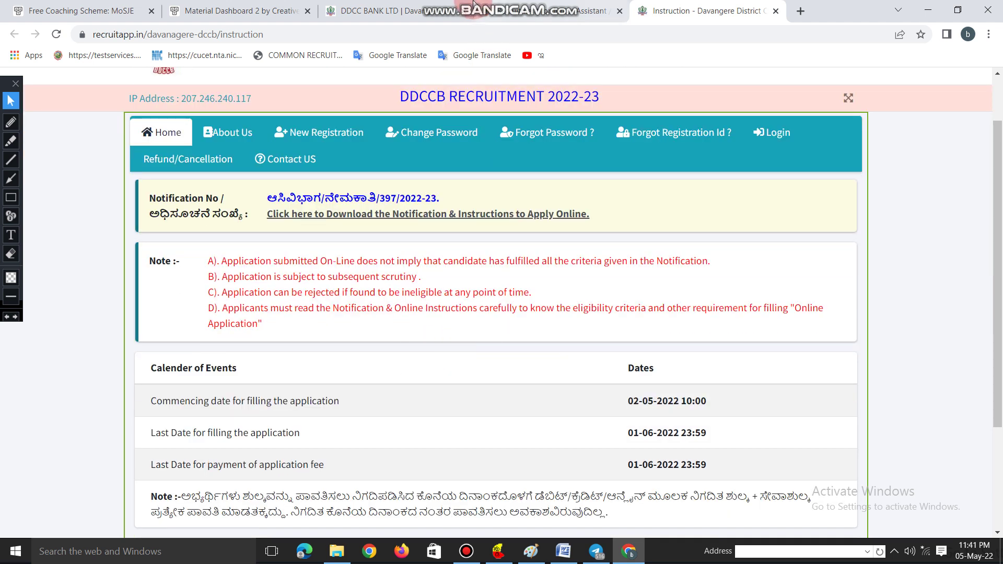
mouse_move(560, 9)
scroll(466, 301, "down", 1)
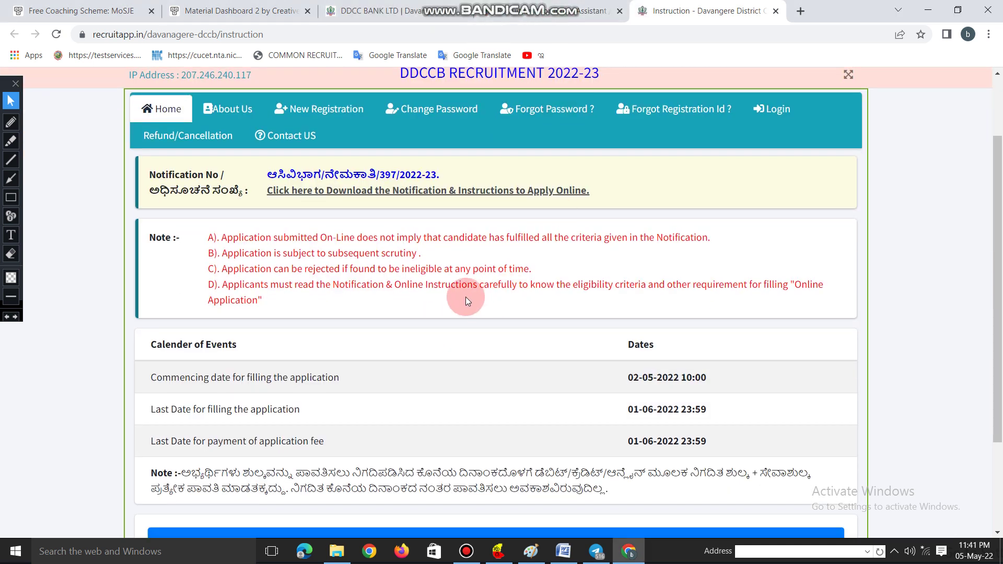
scroll(465, 297, "down", 2)
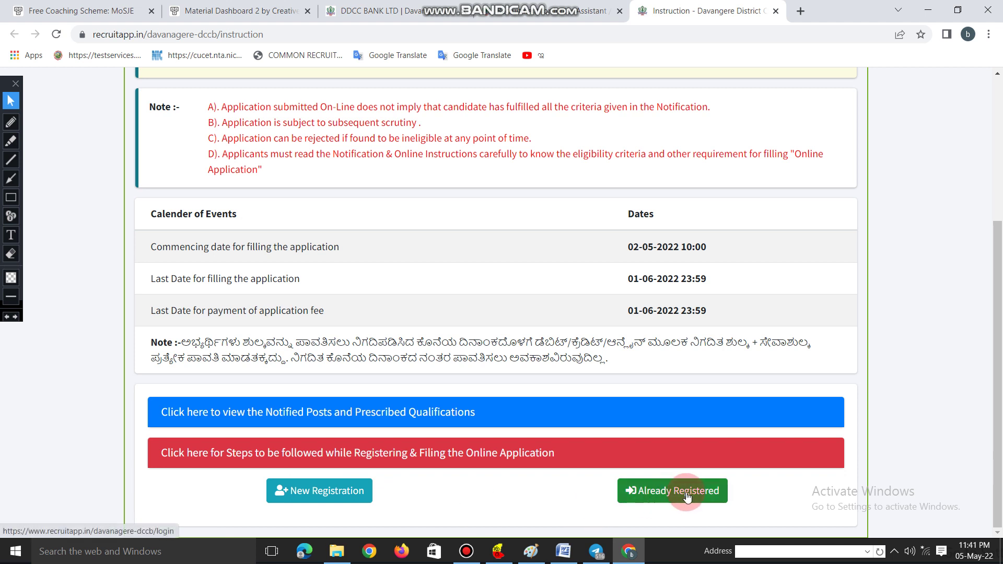
- Start a New Registration and fill in the father's and mother's names
left_click(316, 496)
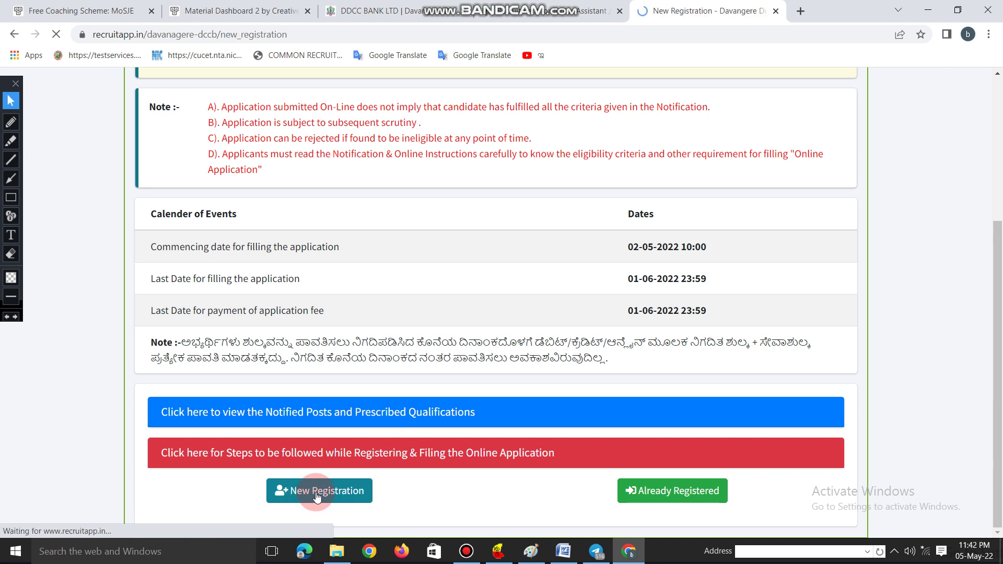
scroll(396, 435, "down", 5)
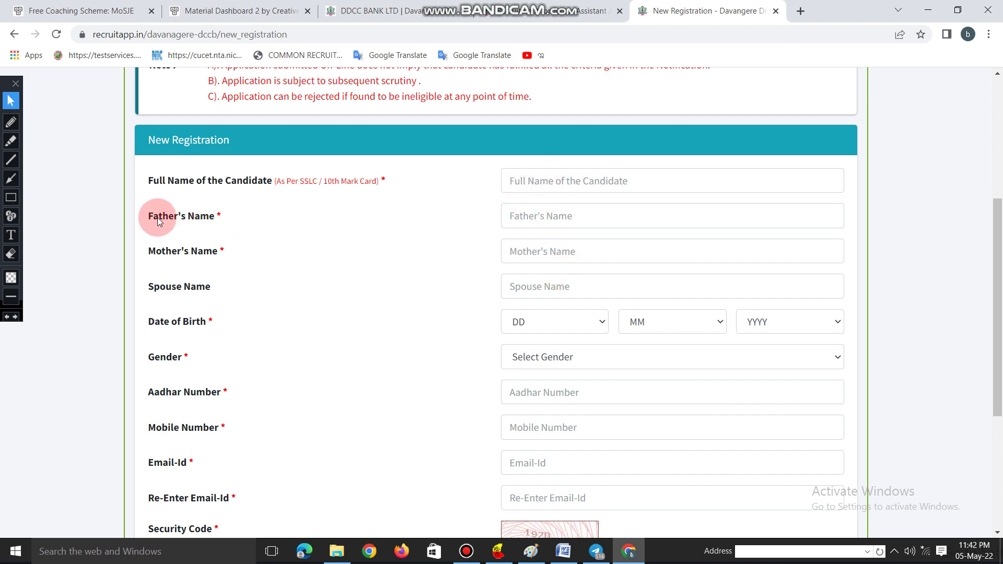
left_click(529, 217)
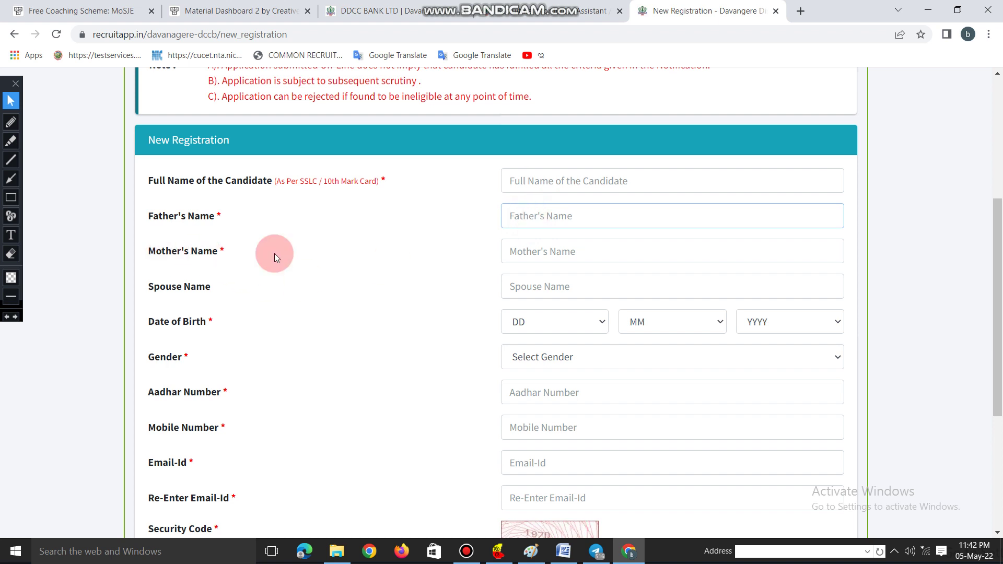
left_click(532, 254)
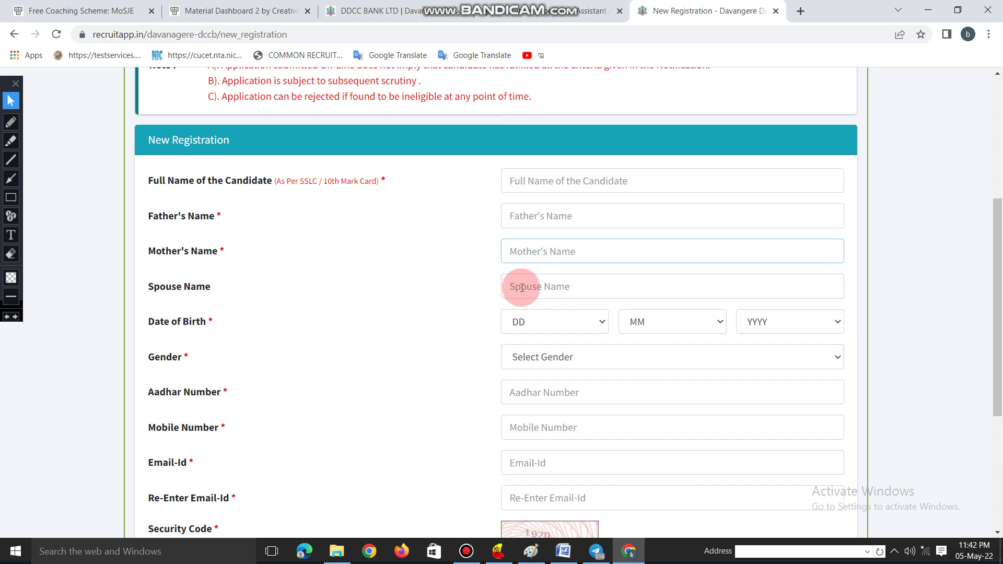
- Pick the date of birth, set Gender to MALE, and enter the Aadhar and mobile numbers
left_click(572, 322)
left_click(659, 322)
left_click(778, 321)
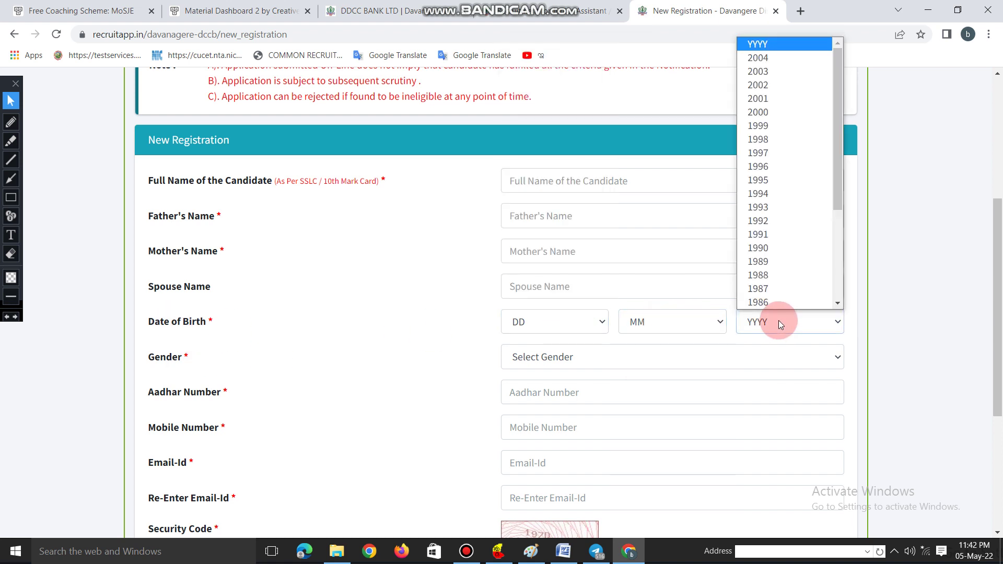
left_click(779, 322)
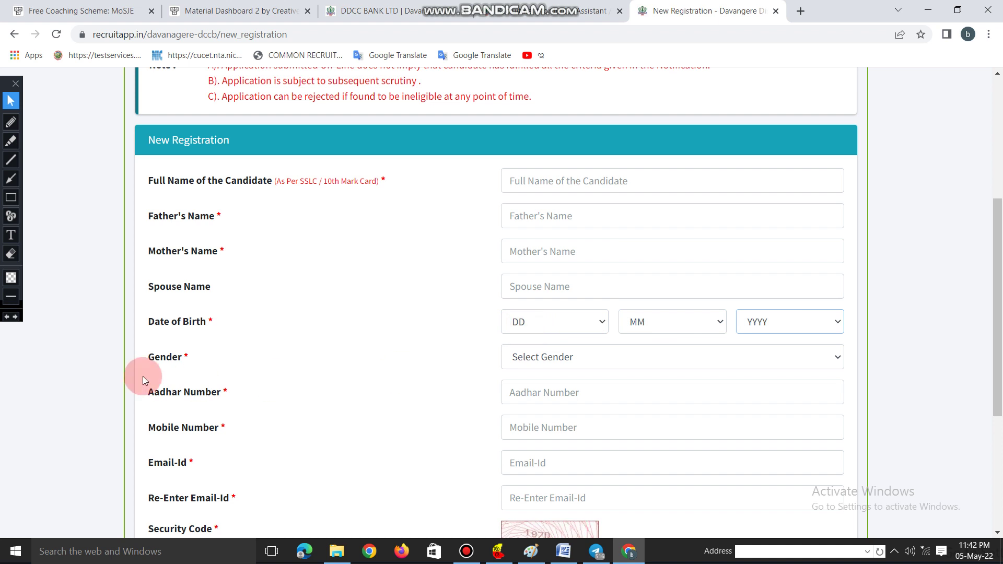
left_click(522, 368)
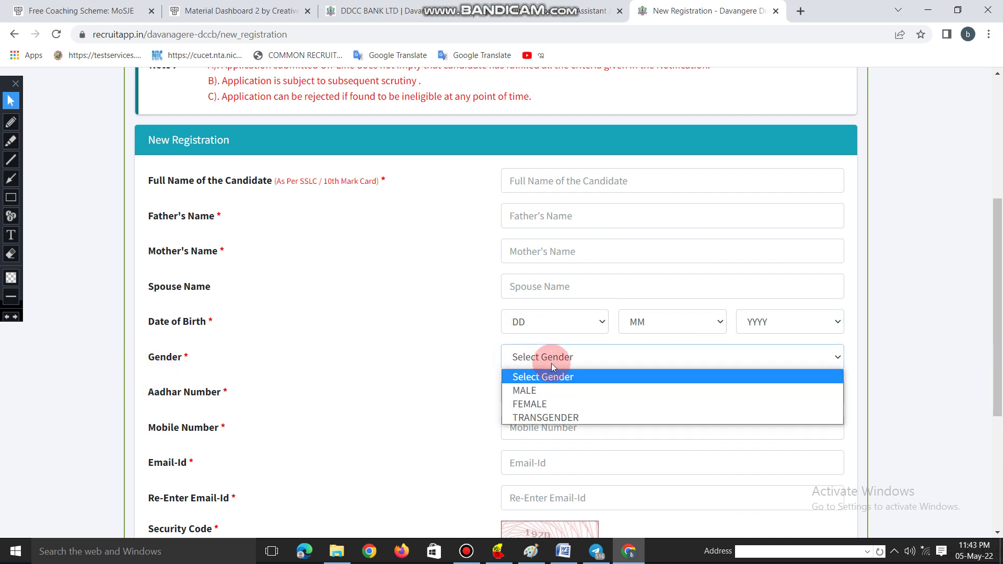
left_click(549, 388)
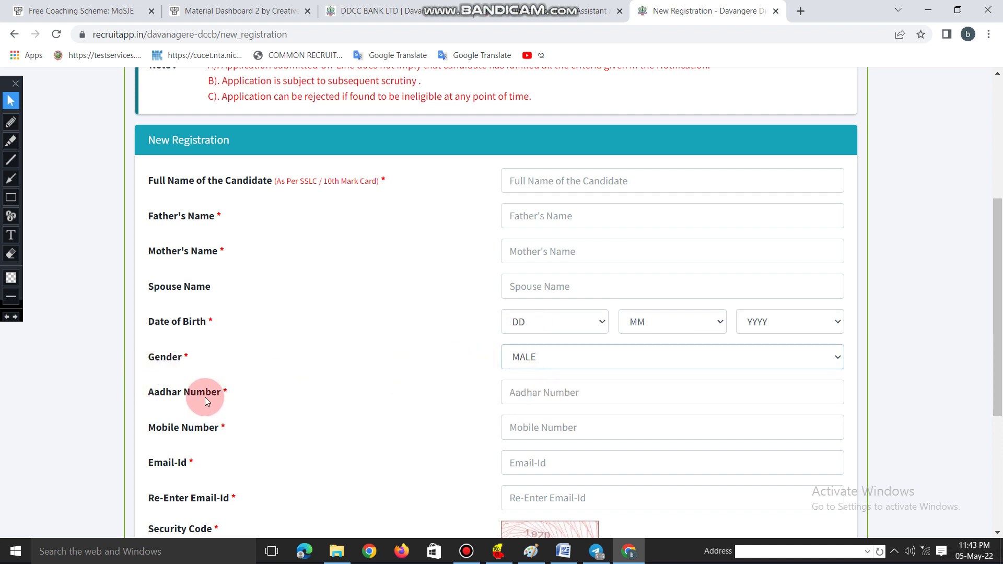
left_click(577, 393)
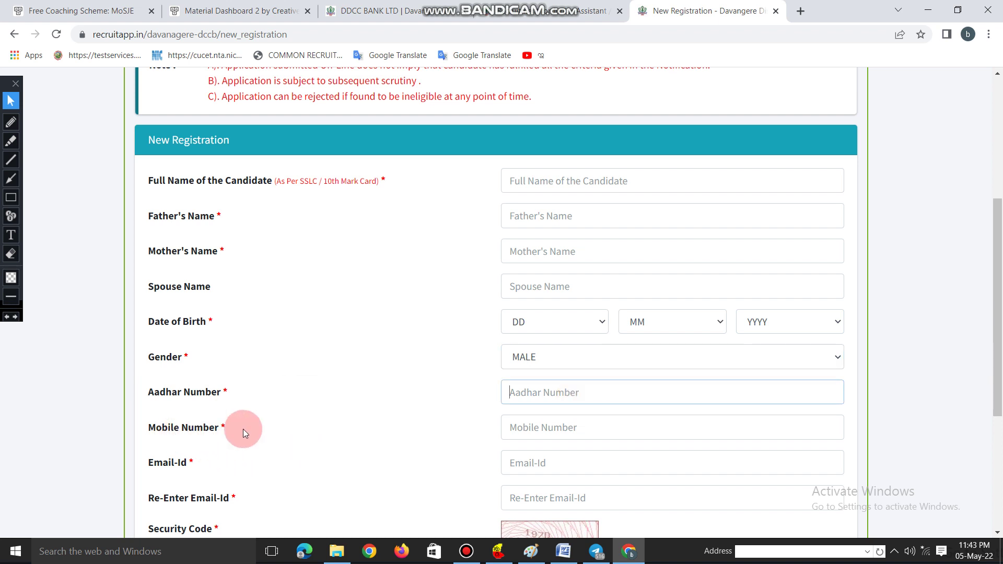
left_click(564, 428)
- Enter the e-mail address and re-enter it to confirm
scroll(564, 432, "down", 4)
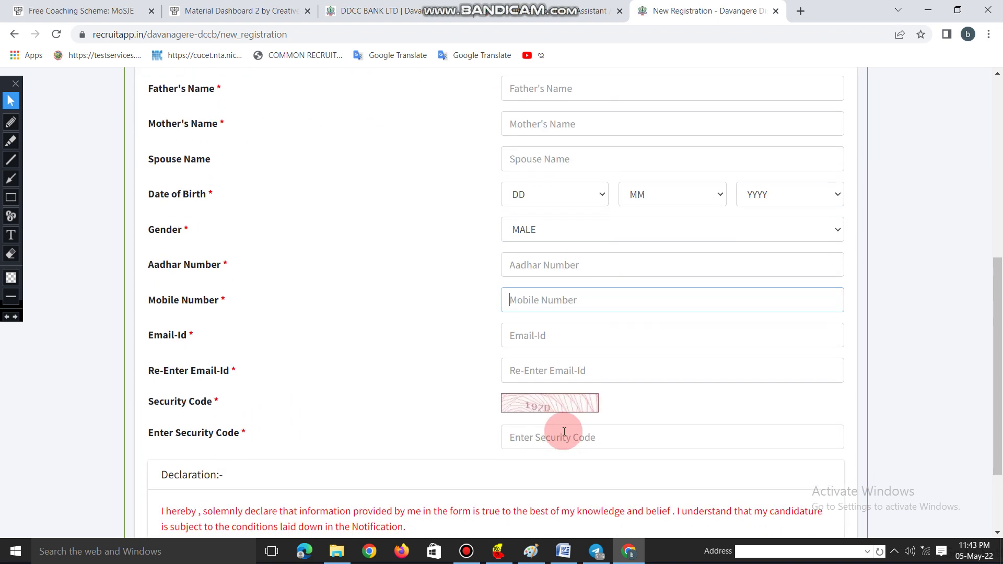
left_click(520, 266)
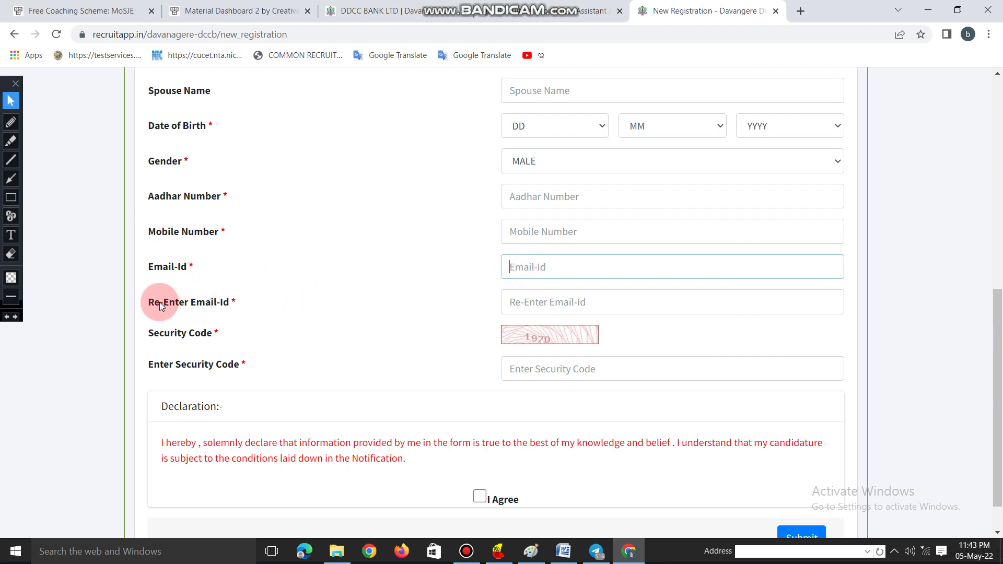
left_click(541, 307)
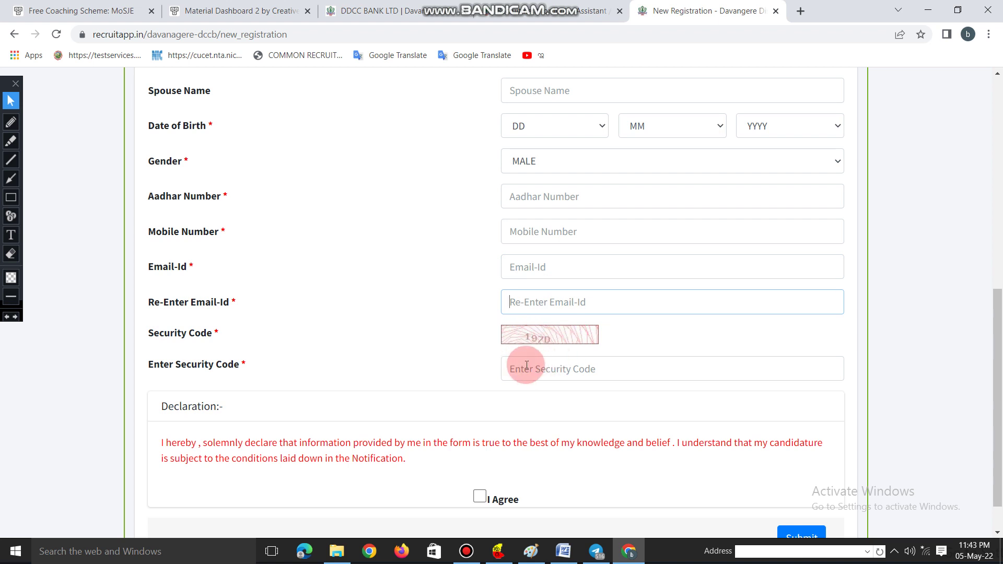
- Enter security code 197D, tick I Agree and submit the registration form
type("19")
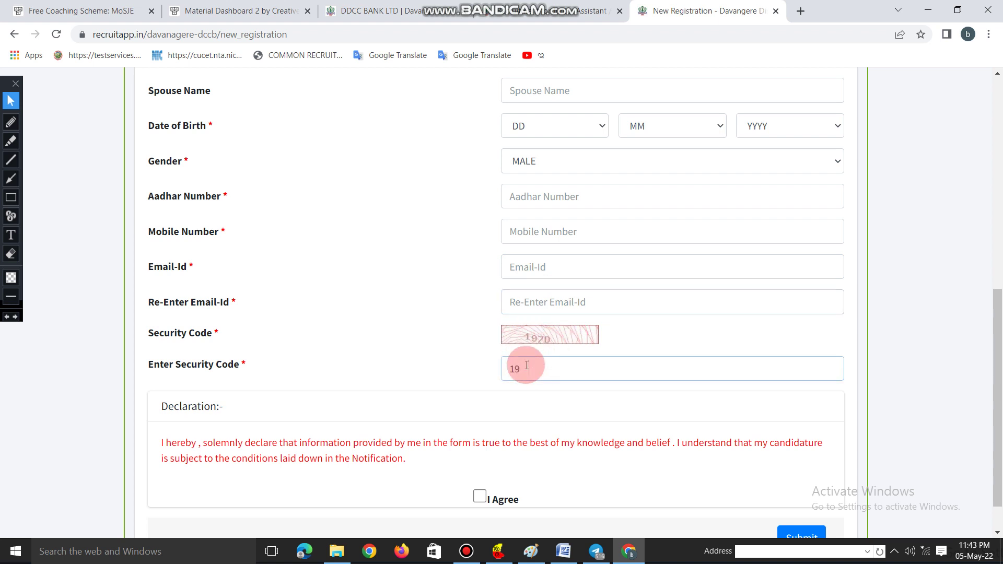
type("7D")
scroll(307, 364, "down", 1)
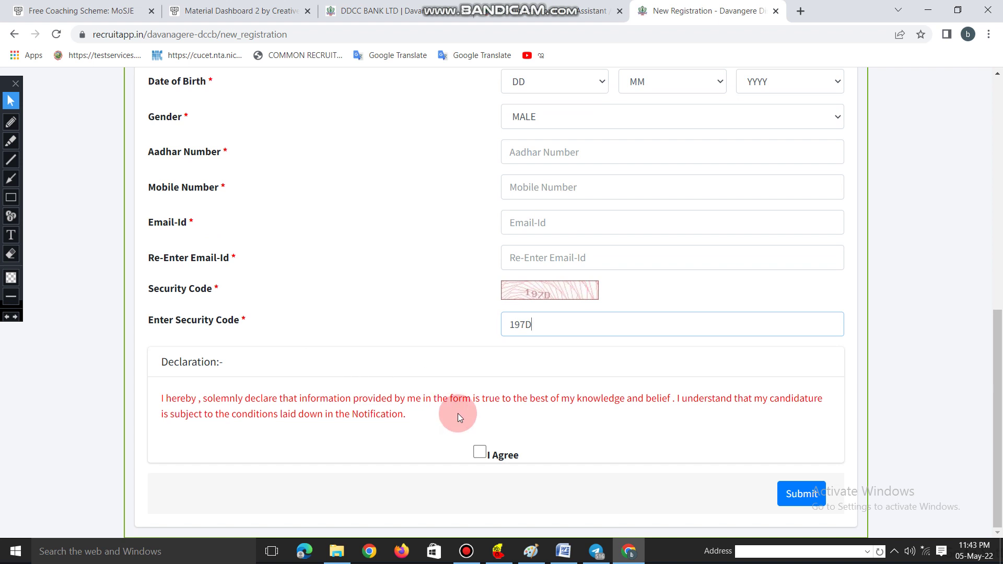
left_click(483, 454)
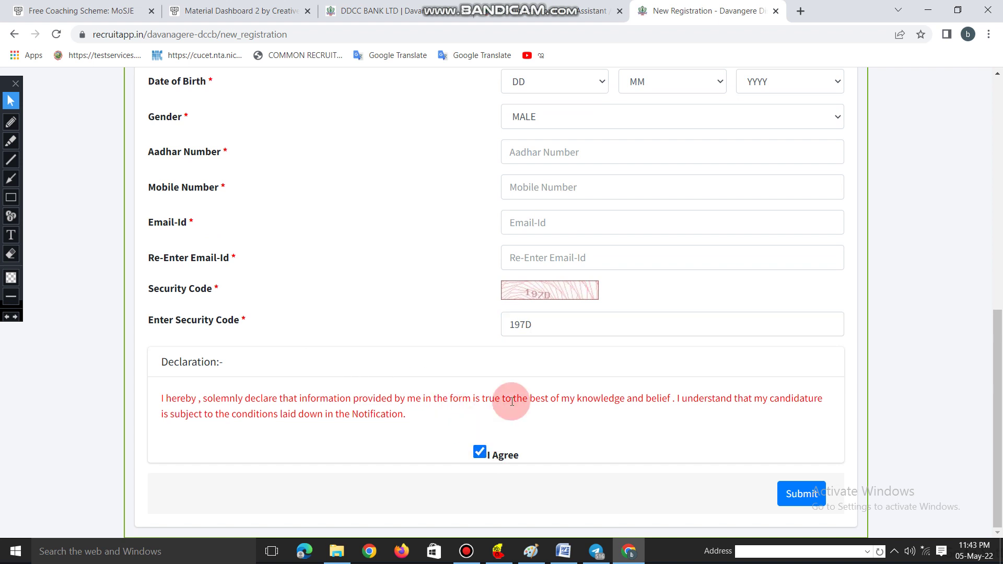
left_click(800, 496)
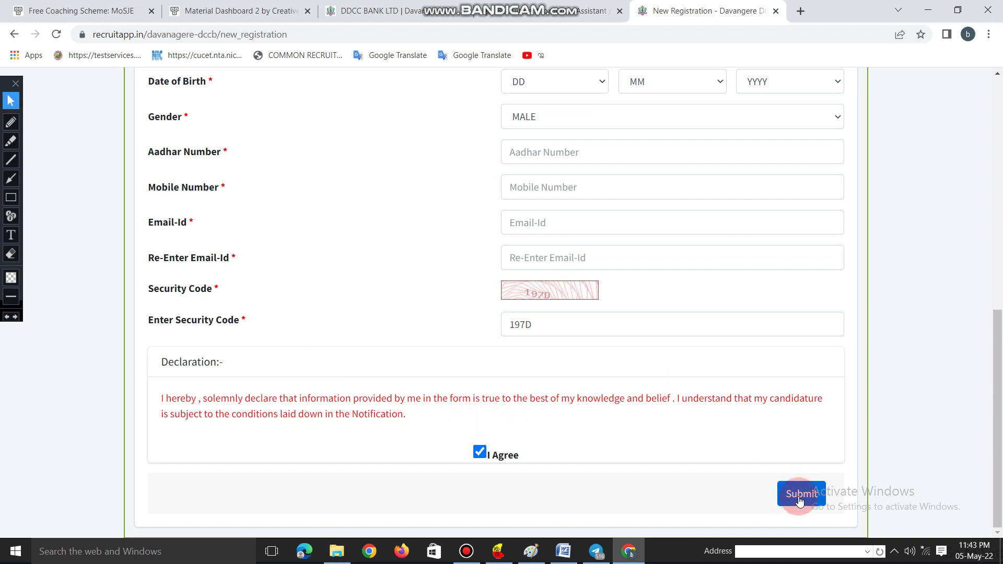
- Review the New Registration Conformation details and confirm them to create the account
left_click(519, 4)
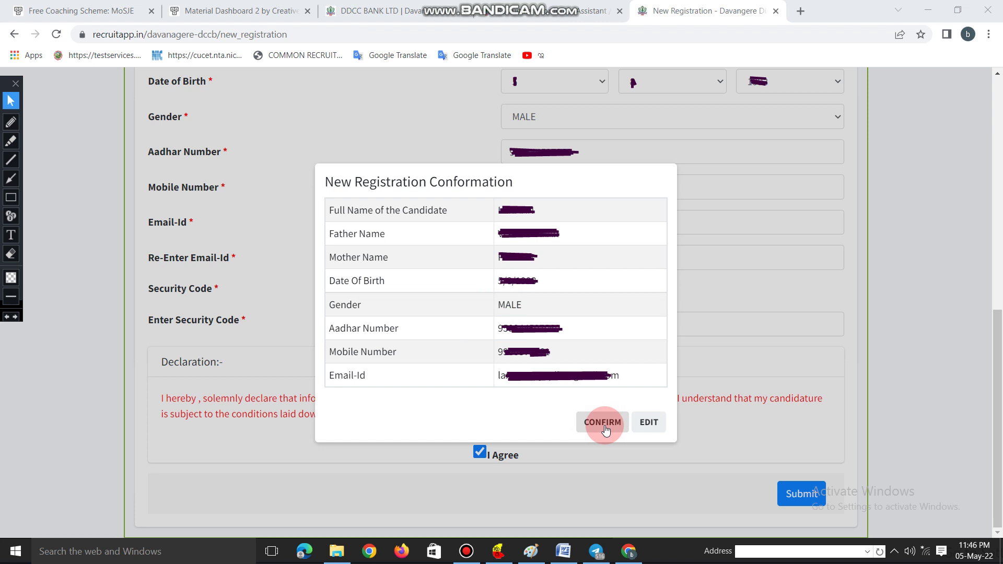
left_click(652, 428)
mouse_move(555, 14)
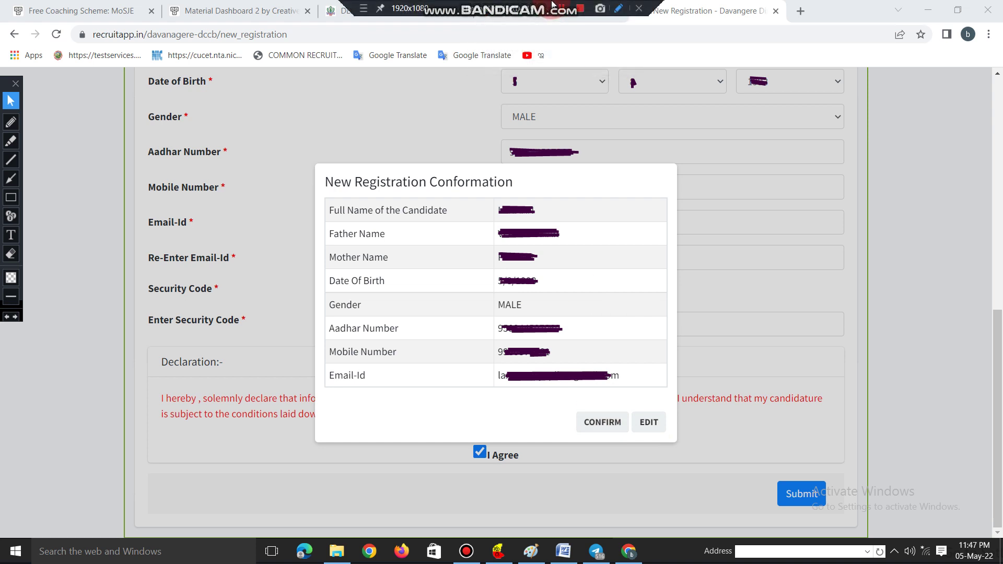
left_click(603, 422)
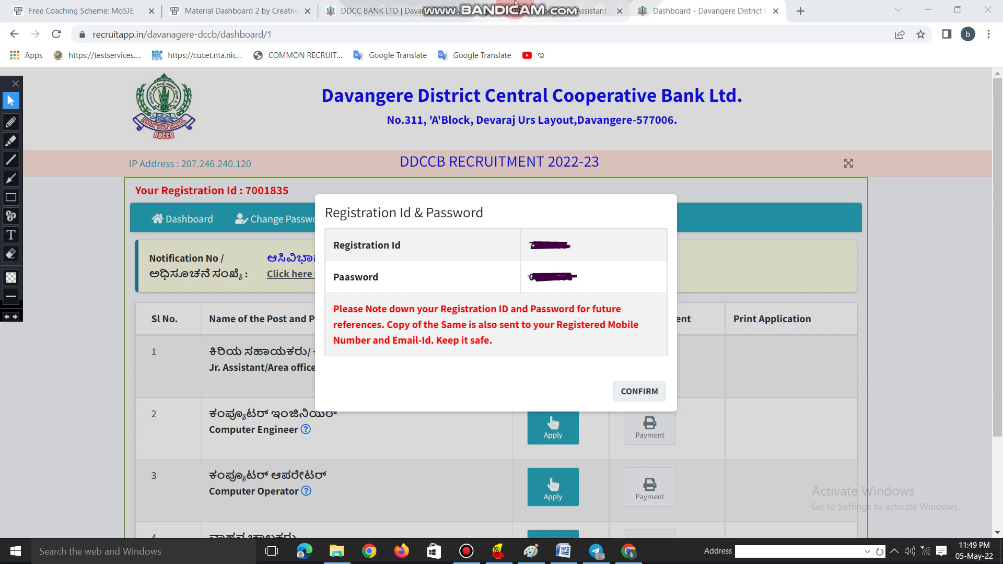
- Acknowledge the Registration Id & Password notice
left_click(551, 7)
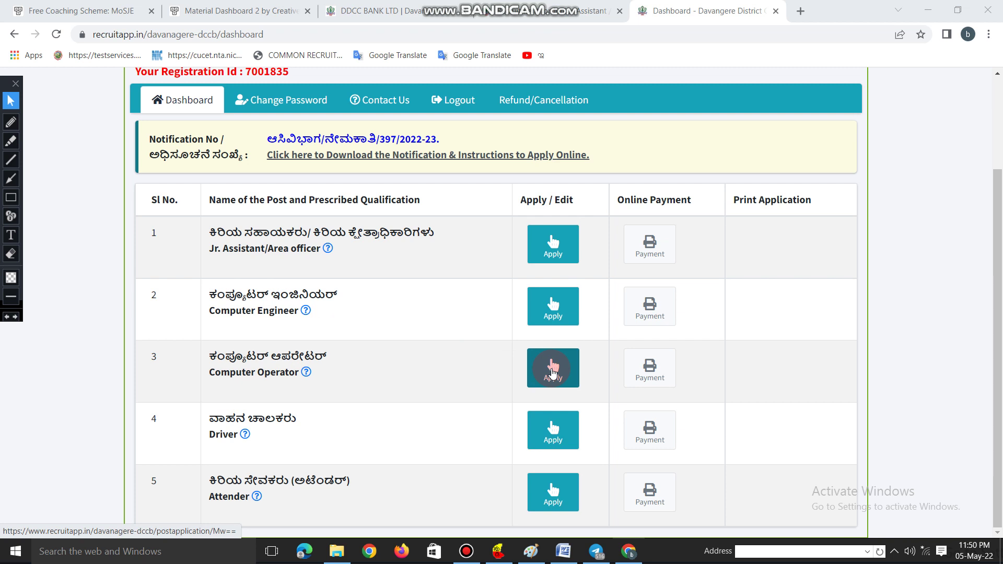
left_click(551, 372)
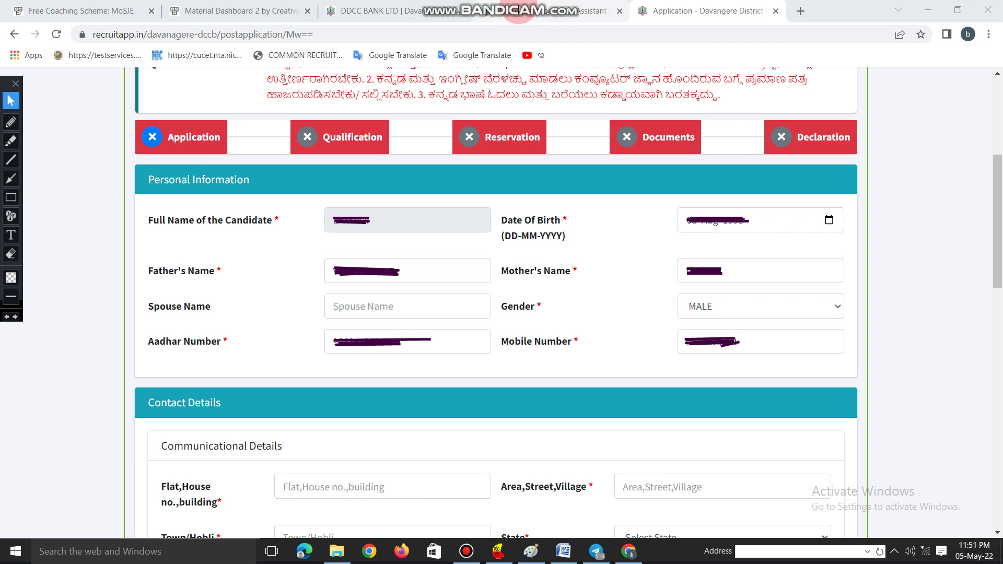
mouse_move(557, 6)
scroll(225, 154, "down", 6)
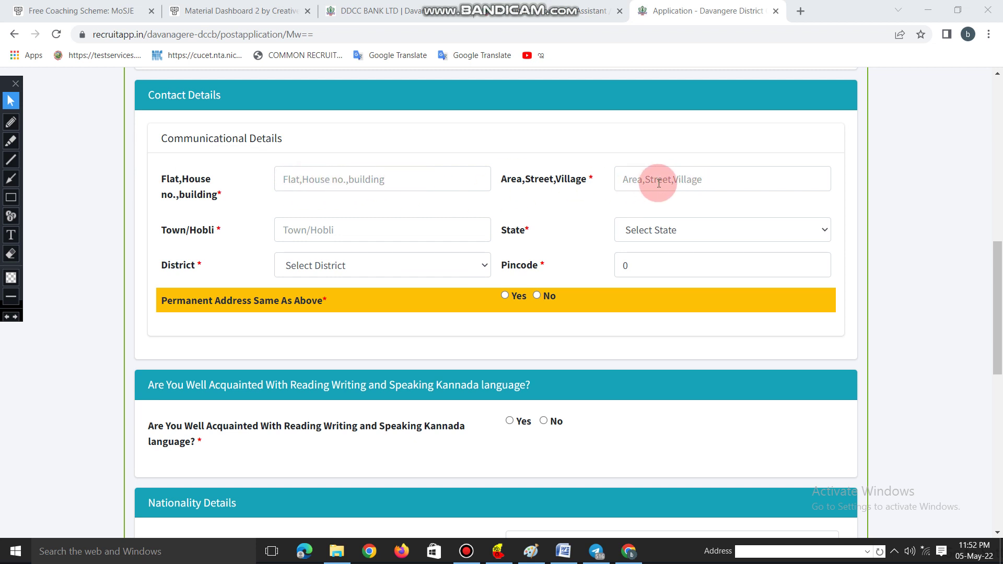
- Set the State to Karnataka and the District to Yadgir
left_click(674, 231)
scroll(675, 324, "down", 3)
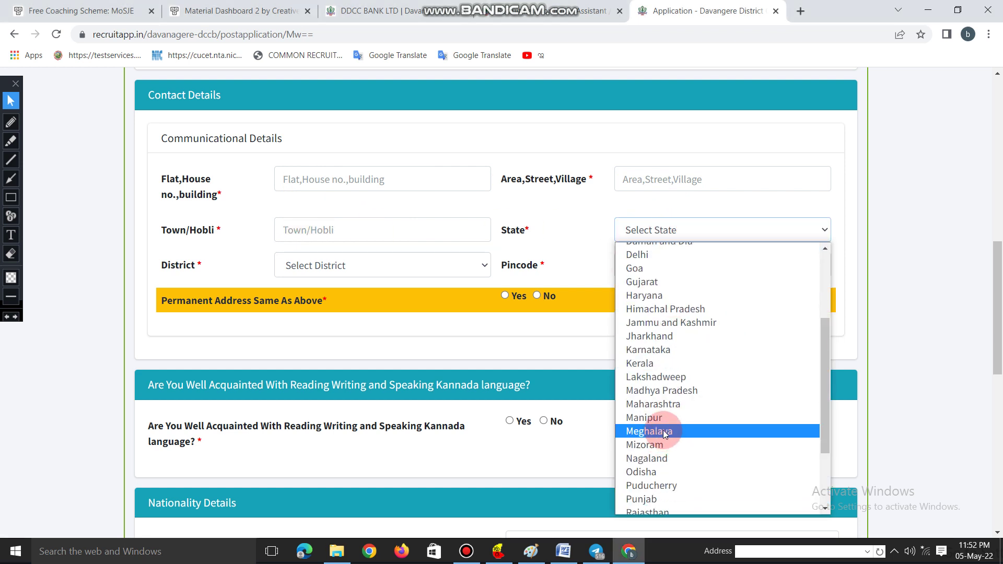
left_click(653, 350)
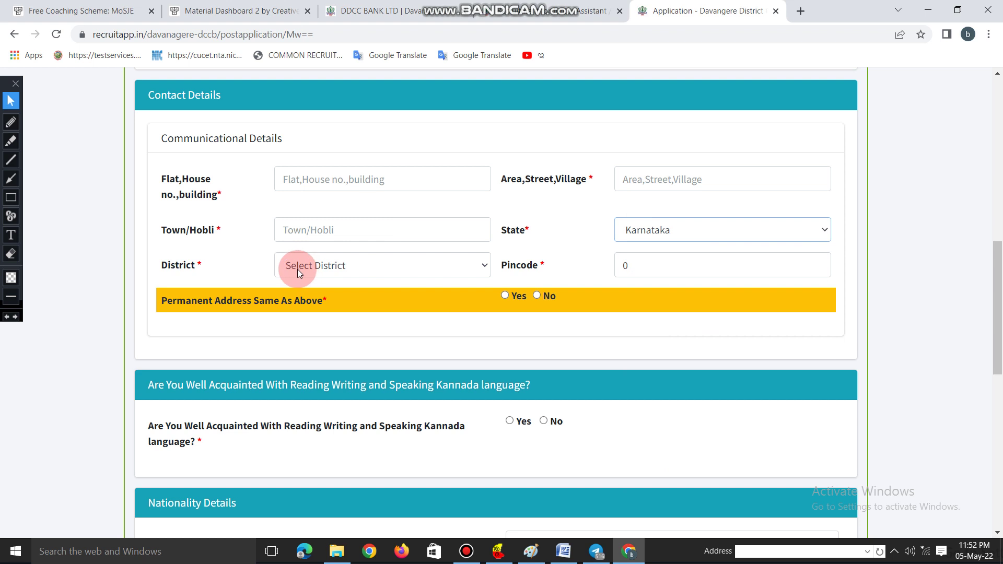
left_click(311, 267)
scroll(308, 470, "down", 4)
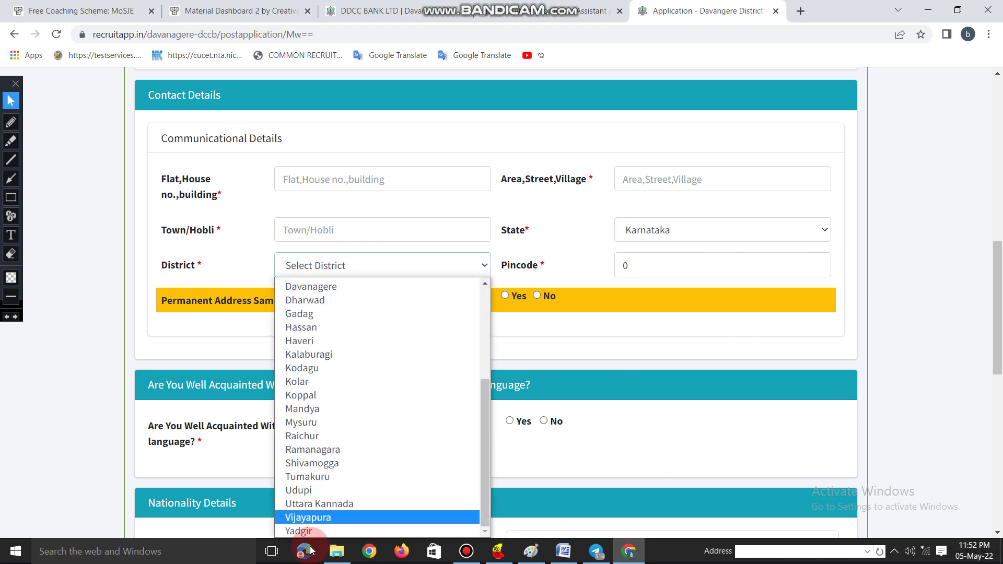
left_click(306, 531)
- Replace the pincode 0 with 585224 and mark the permanent address as same as above
left_click(654, 267)
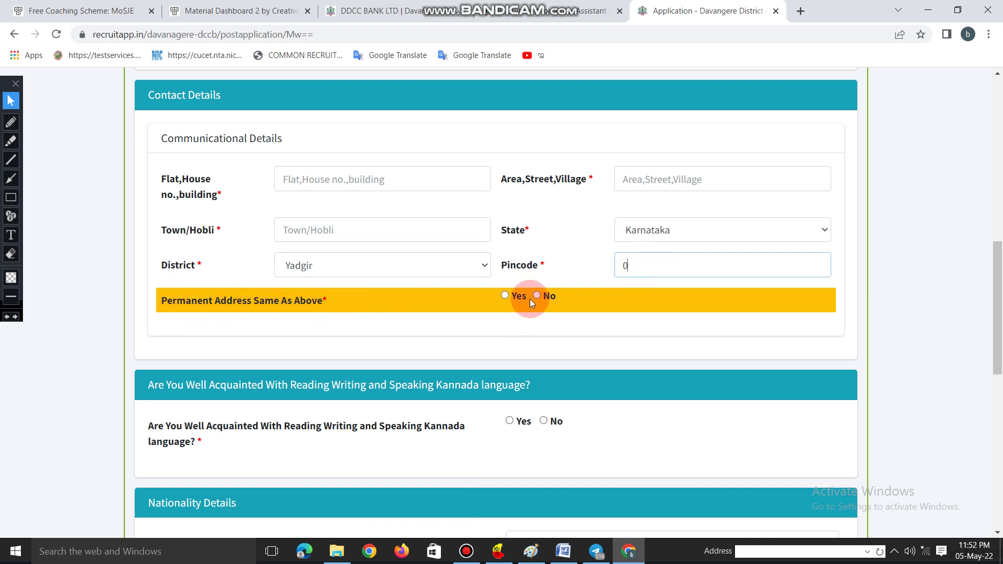
left_click(510, 296)
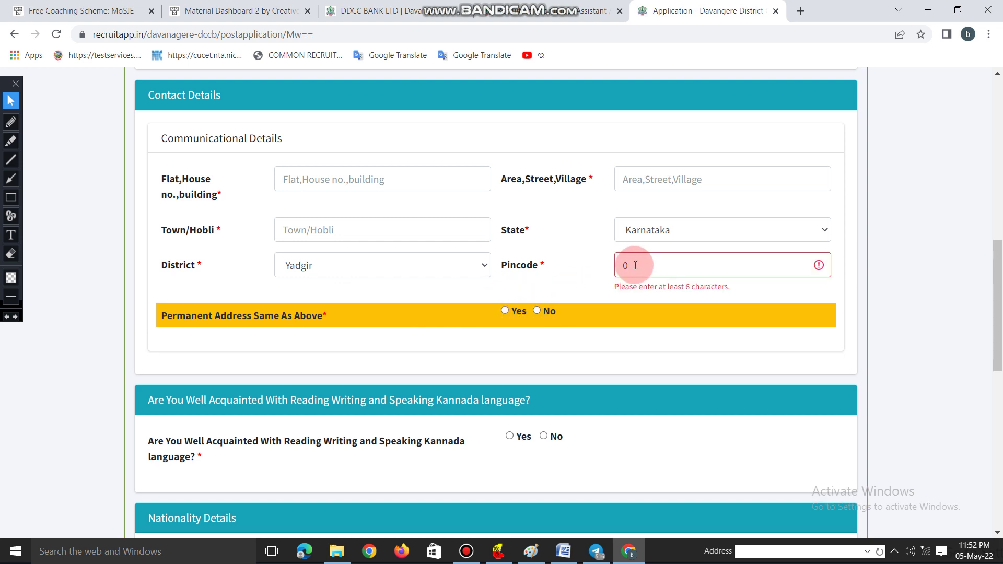
left_click_drag(632, 265, 562, 273)
type("585224")
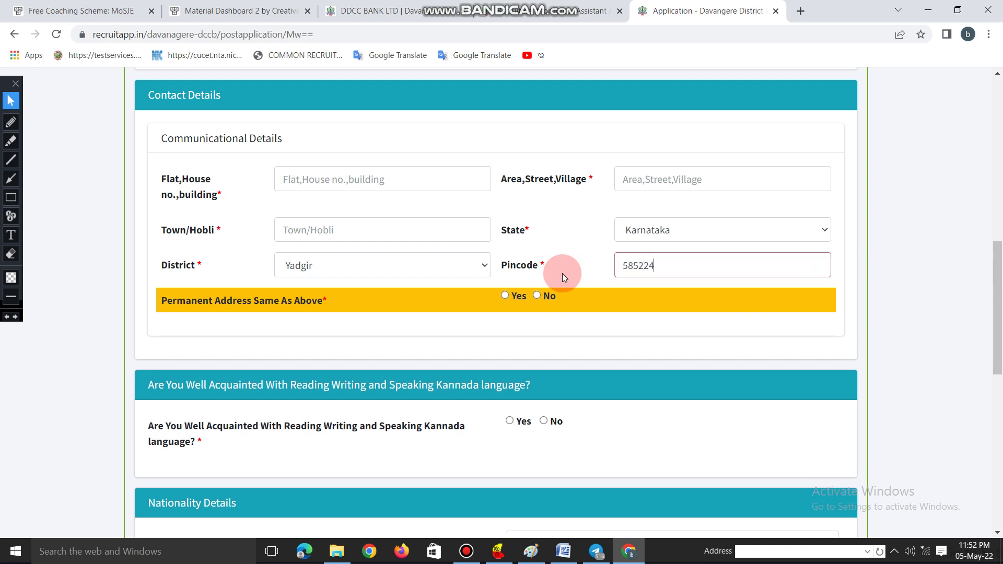
left_click(506, 296)
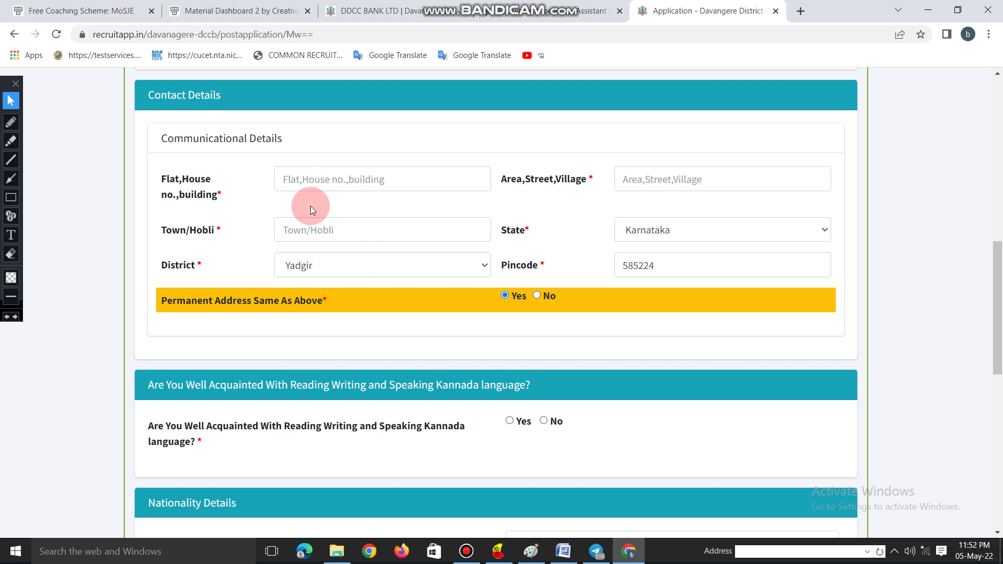
scroll(310, 206, "down", 3)
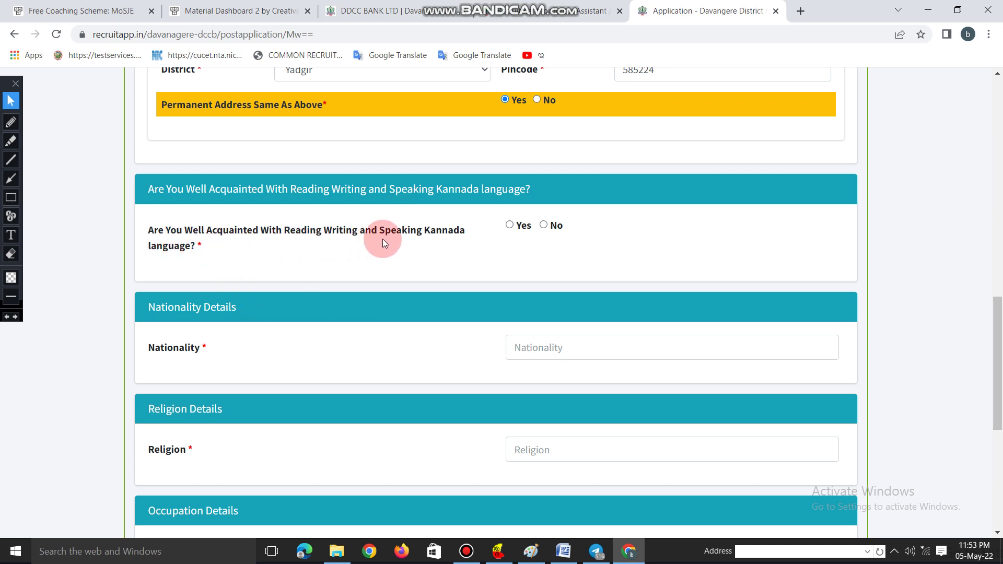
- Answer Yes to knowing Kannada and enter nationality INIDIAN and religion HINDU
left_click(516, 231)
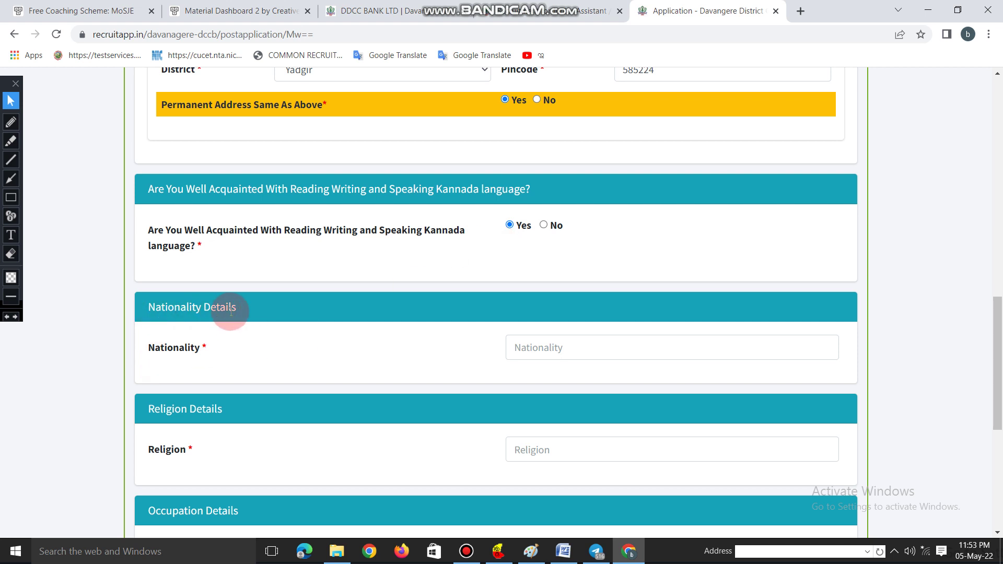
left_click(572, 348)
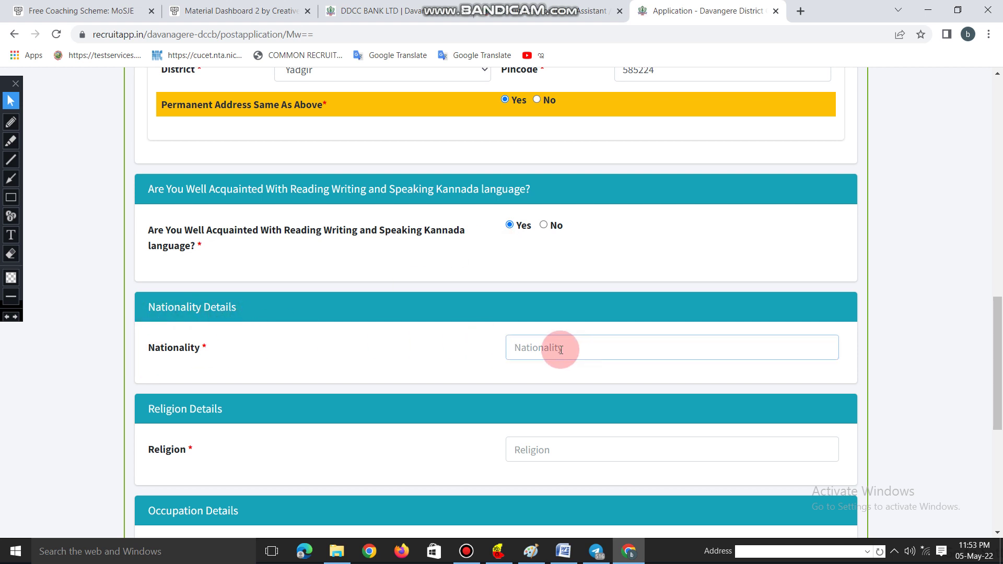
type("INIDIAN")
left_click(536, 454)
type("HINDU")
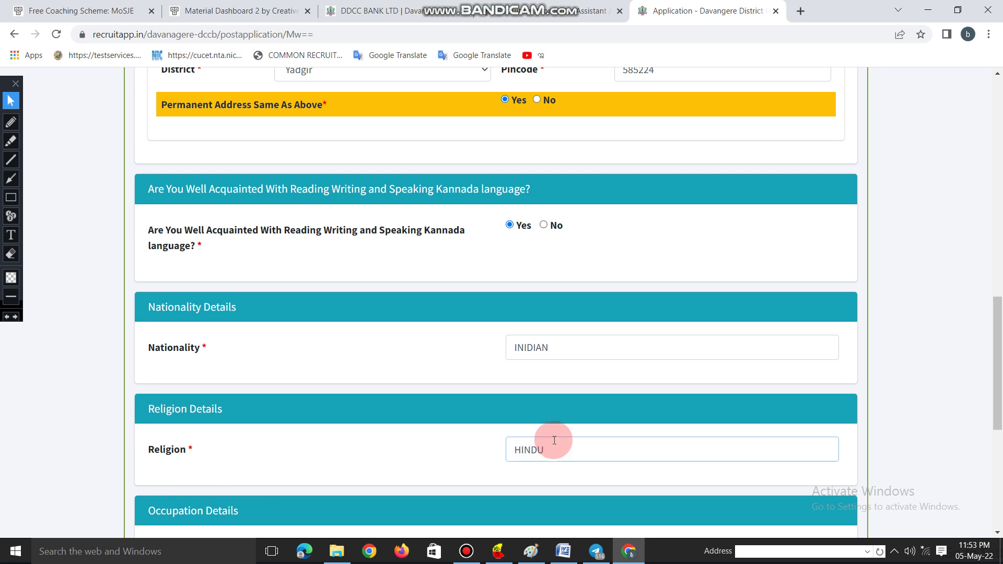
- Set the Occupation to Student
scroll(549, 441, "down", 5)
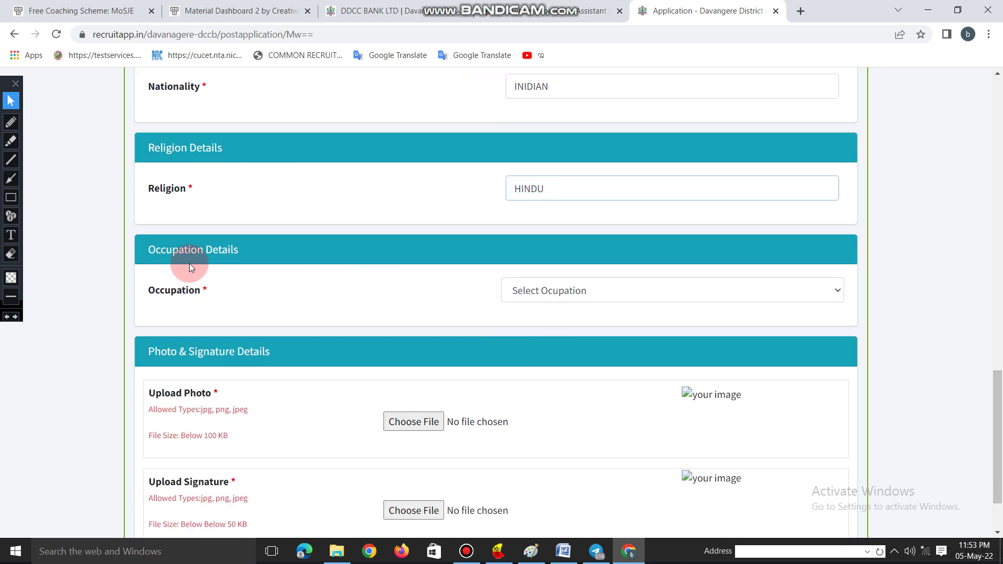
left_click(558, 287)
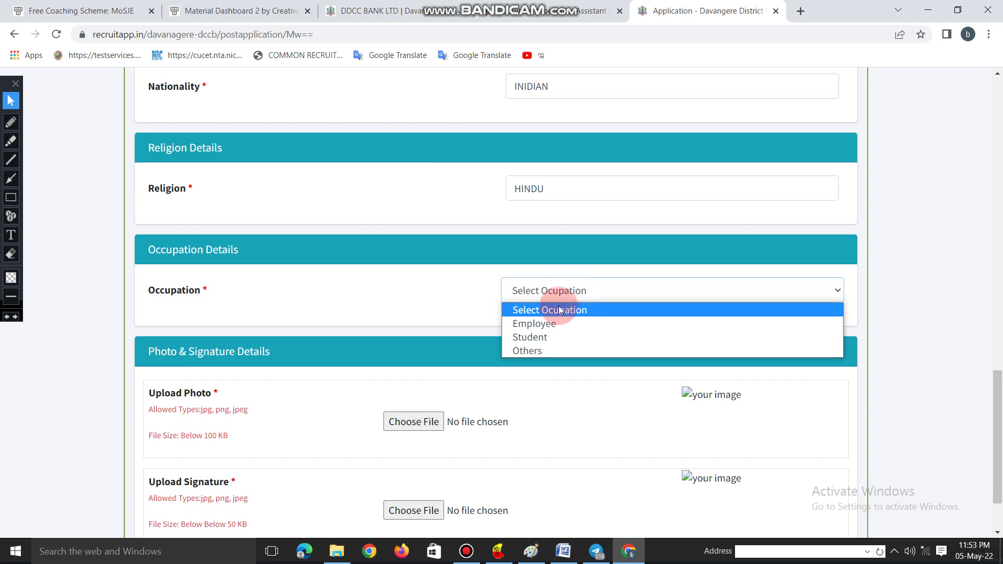
left_click(543, 338)
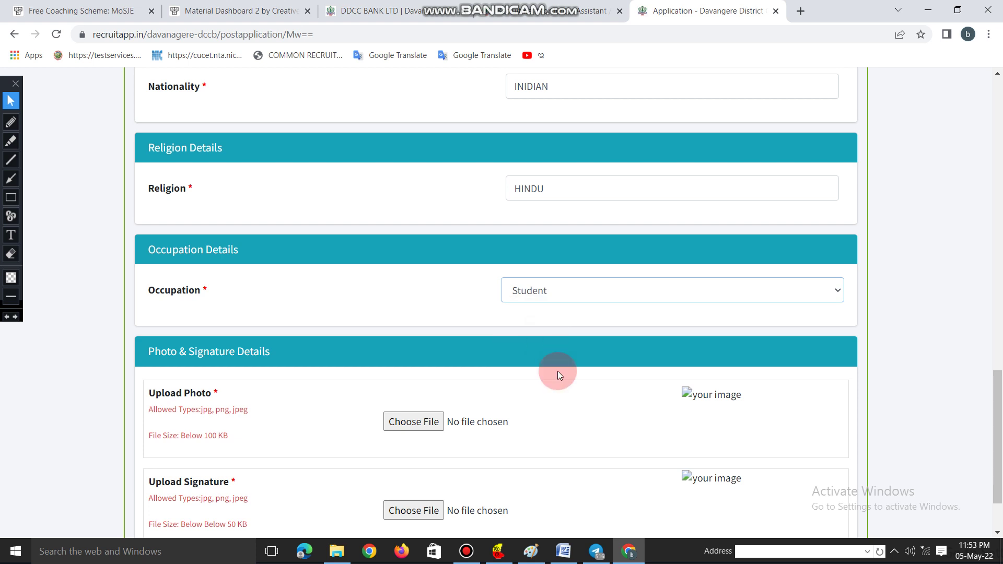
scroll(470, 365, "down", 2)
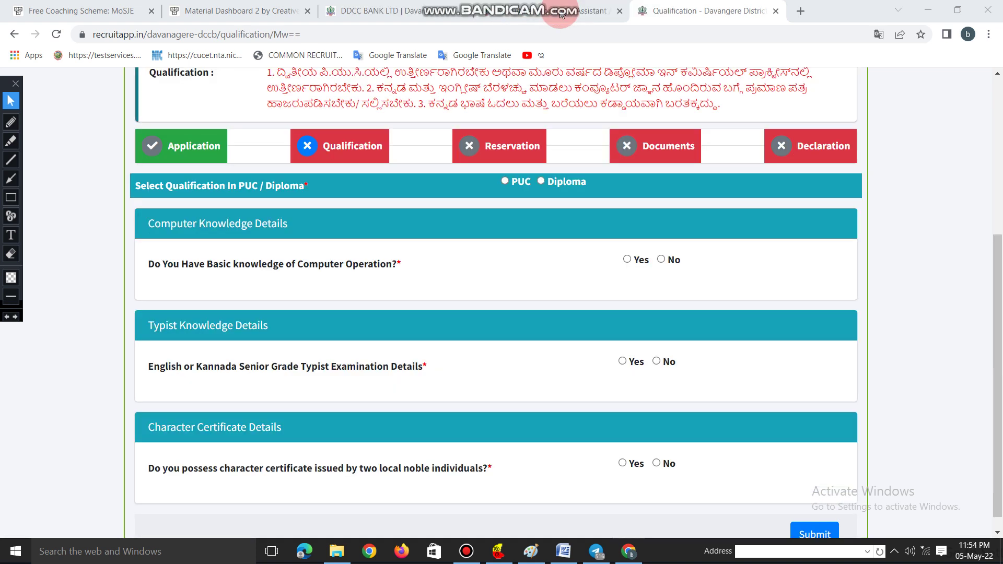
- Choose PUC as the qualification and prescribed qualification, with class secured First Class
left_click(228, 246)
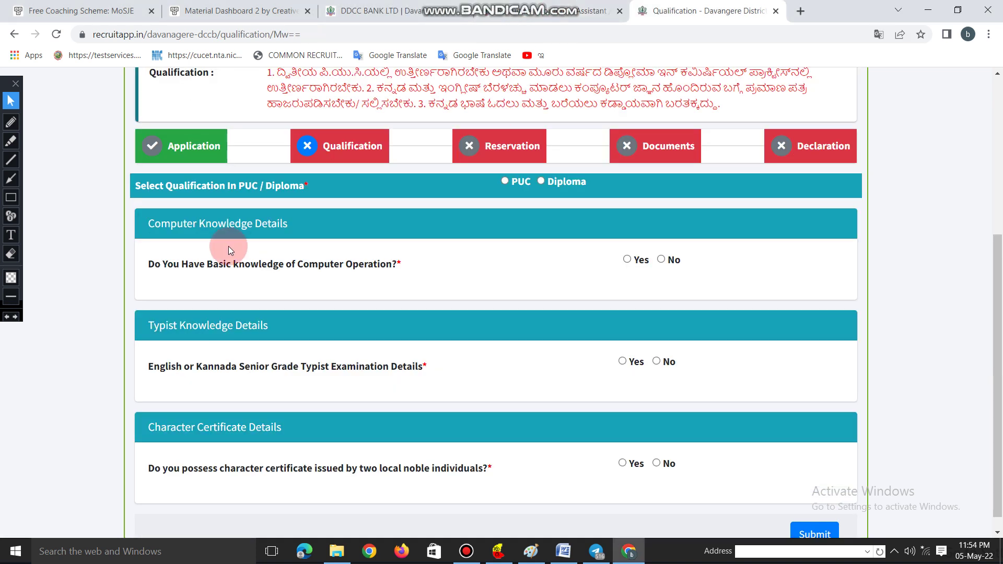
left_click(183, 160)
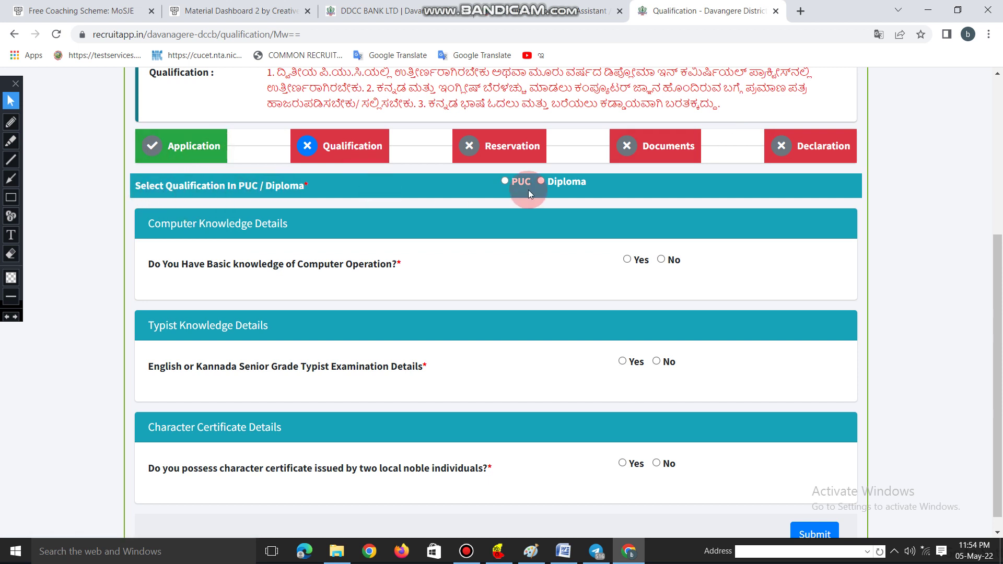
left_click(513, 181)
left_click(320, 258)
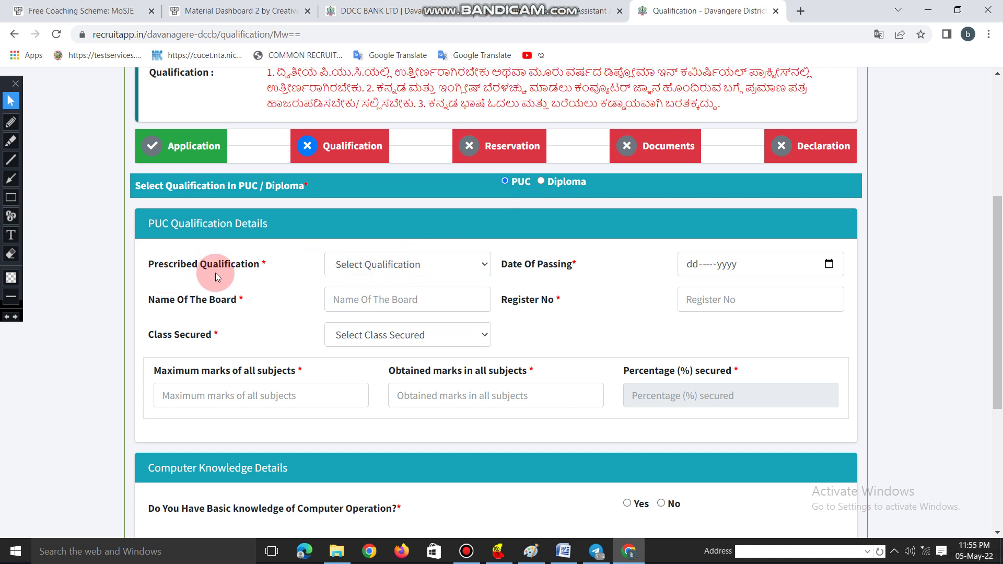
left_click(381, 267)
left_click(347, 295)
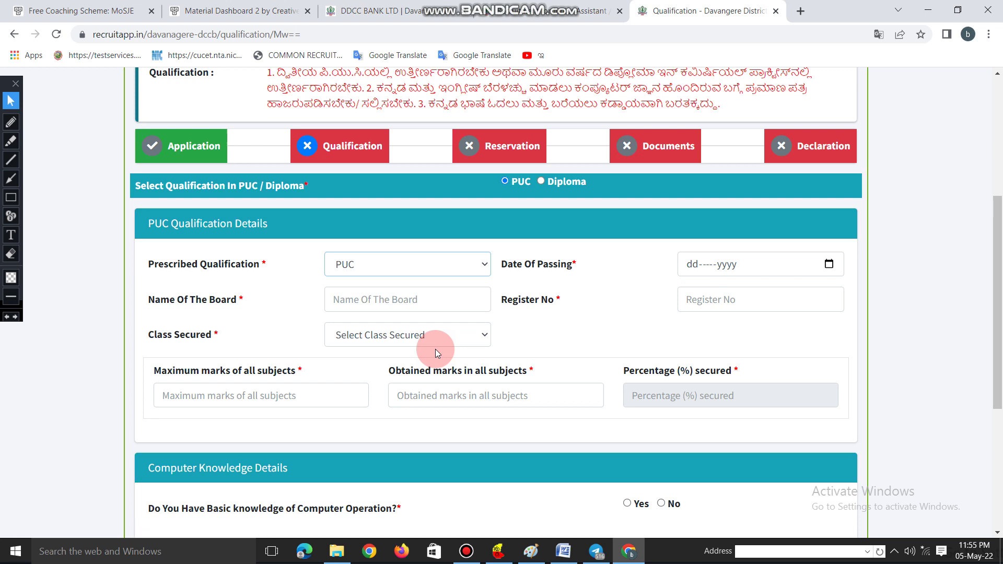
left_click(386, 340)
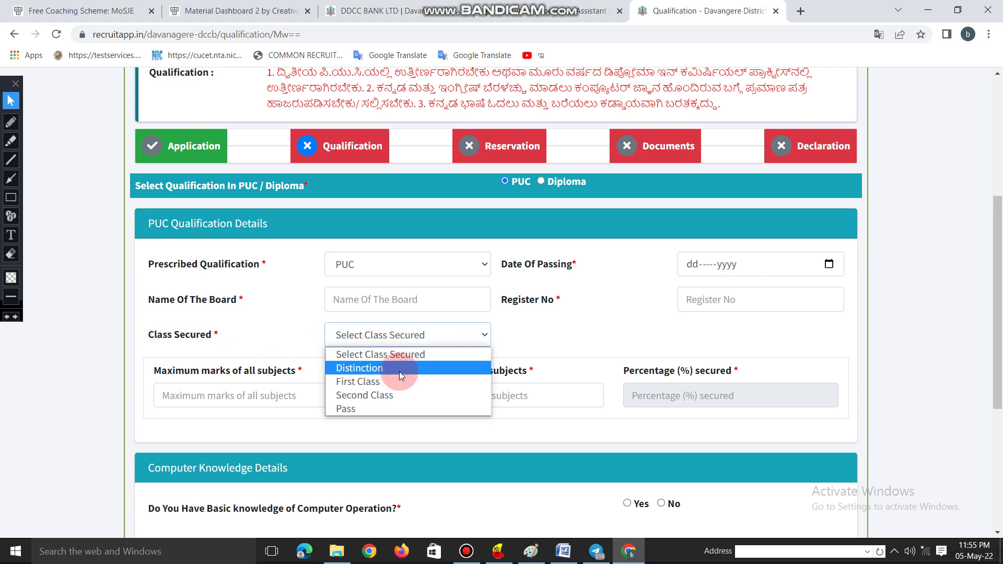
left_click(385, 386)
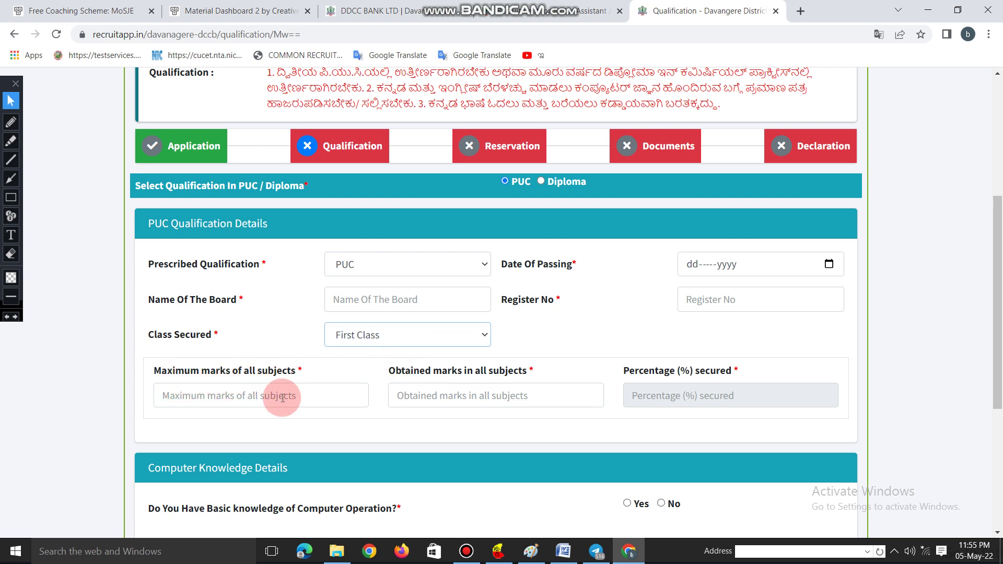
- Enter 600 maximum marks and 450 obtained marks for PUC
left_click(209, 396)
type("600")
left_click(459, 395)
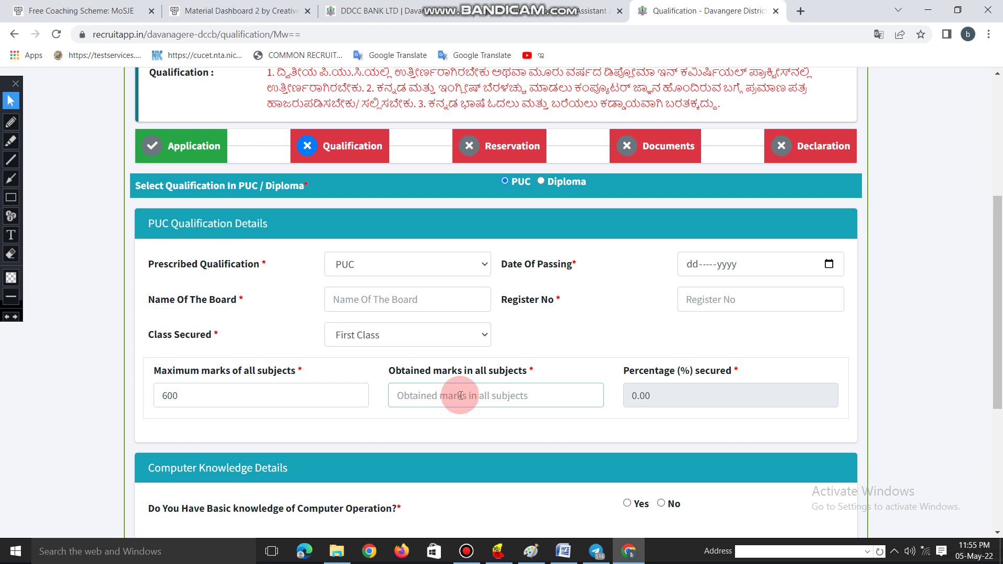
type("450")
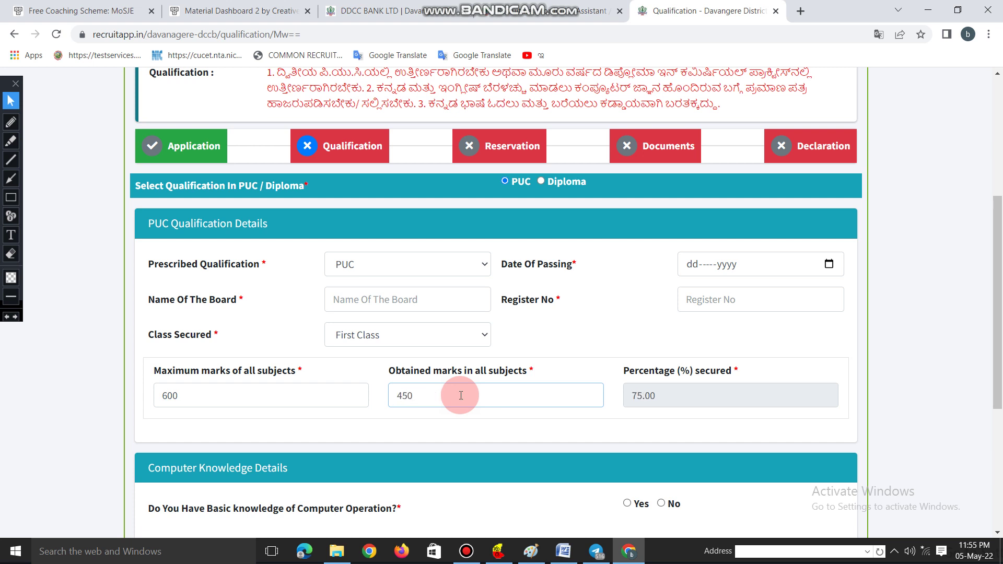
left_click(387, 430)
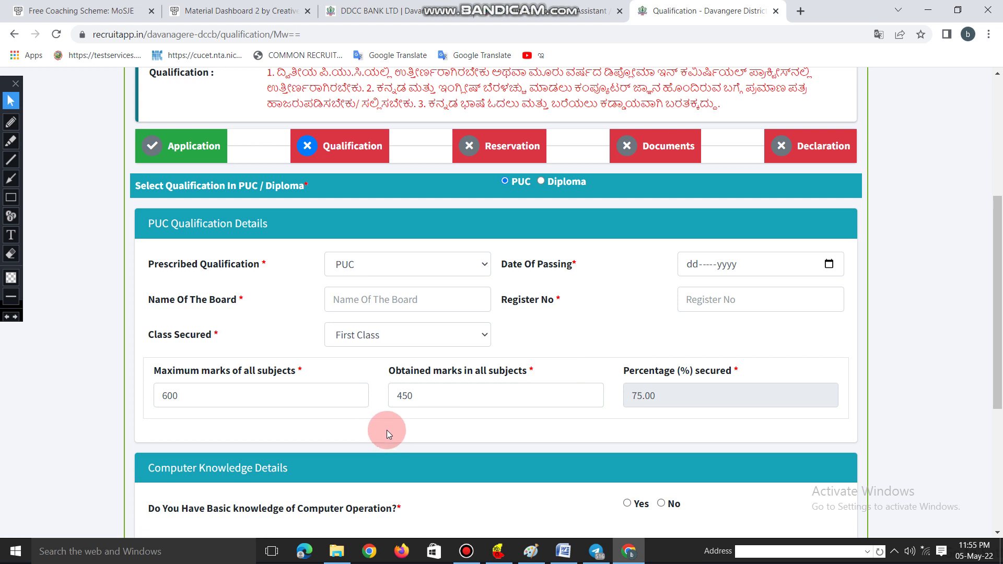
scroll(455, 418, "down", 4)
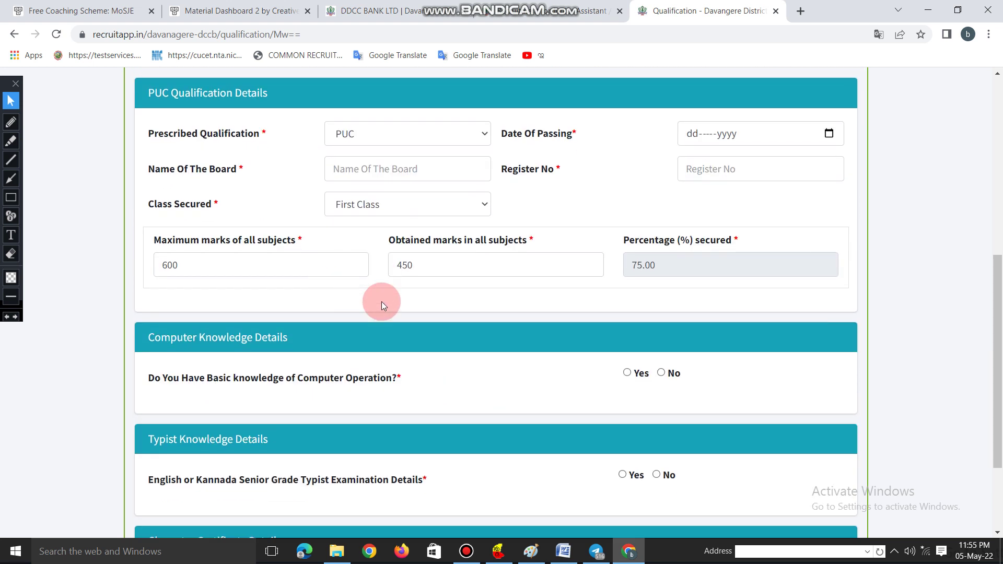
- Answer Yes to basic computer knowledge, senior grade typist exam and character certificate
scroll(349, 296, "down", 1)
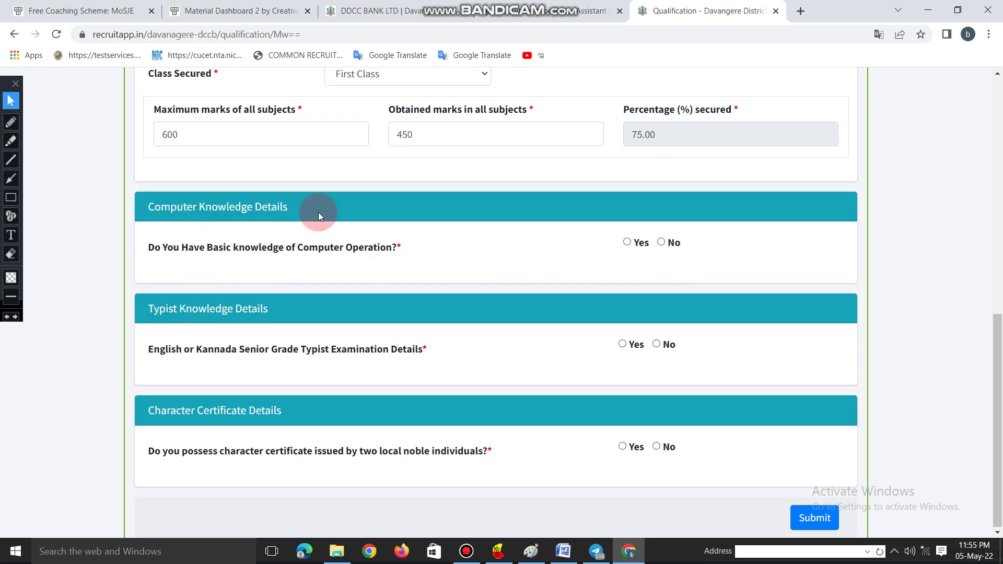
left_click(627, 242)
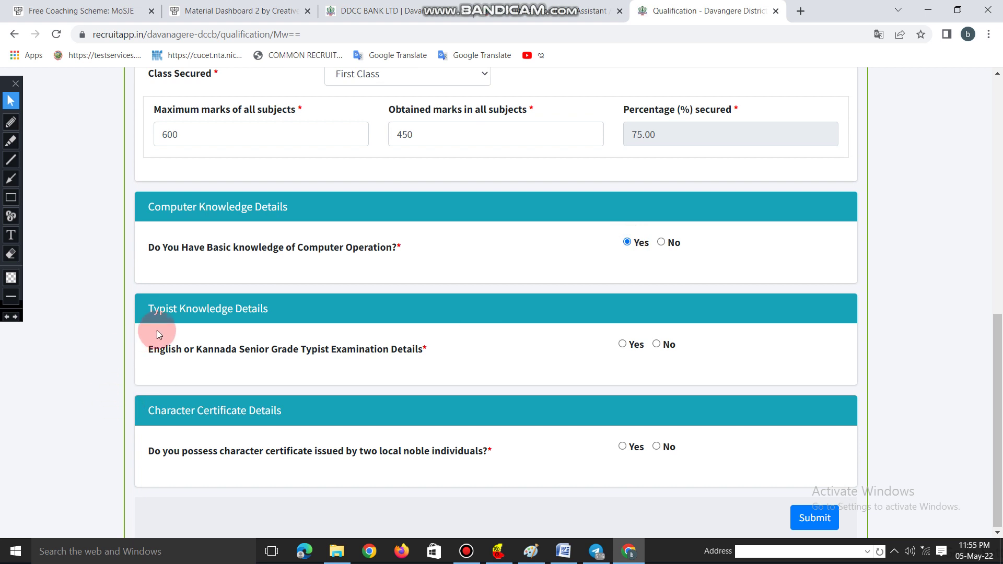
left_click(622, 344)
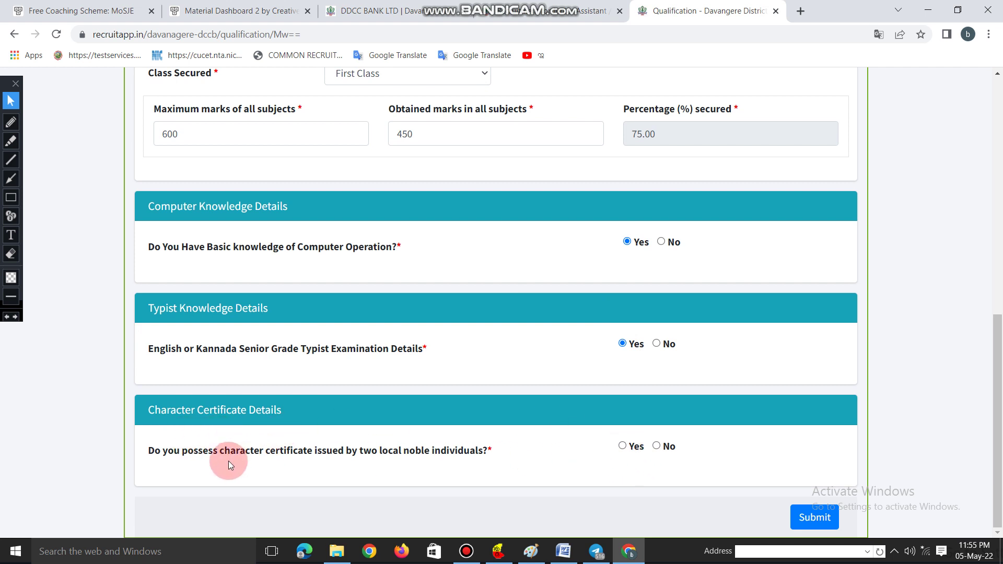
left_click(623, 448)
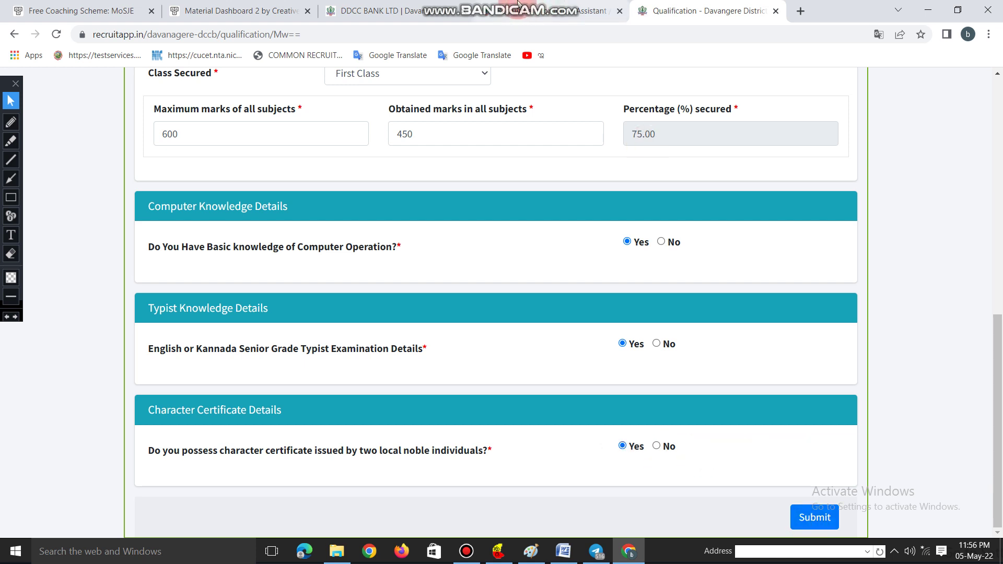
mouse_move(553, 14)
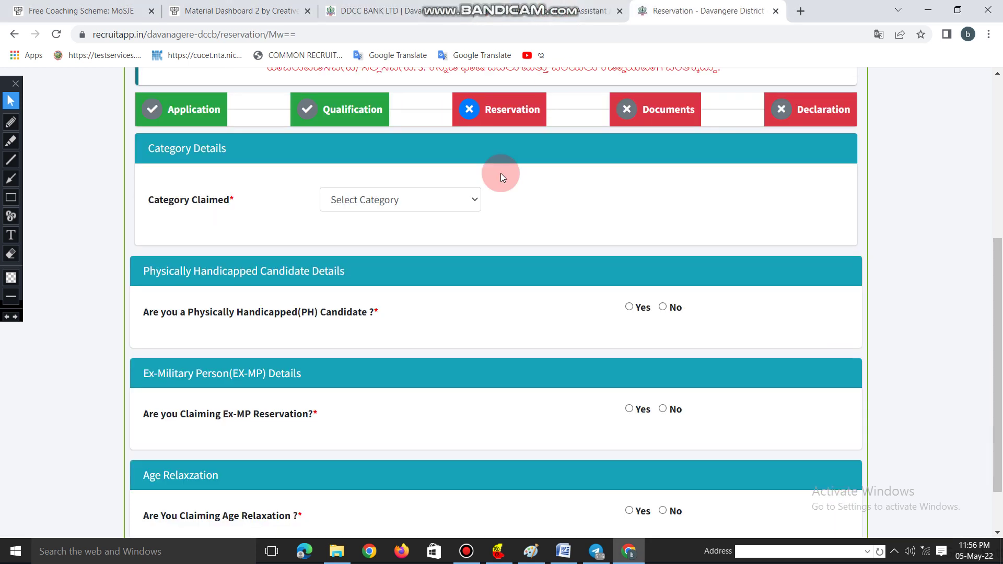
- Choose ST as the claimed reservation category and start filling in the sub-caste
left_click(198, 217)
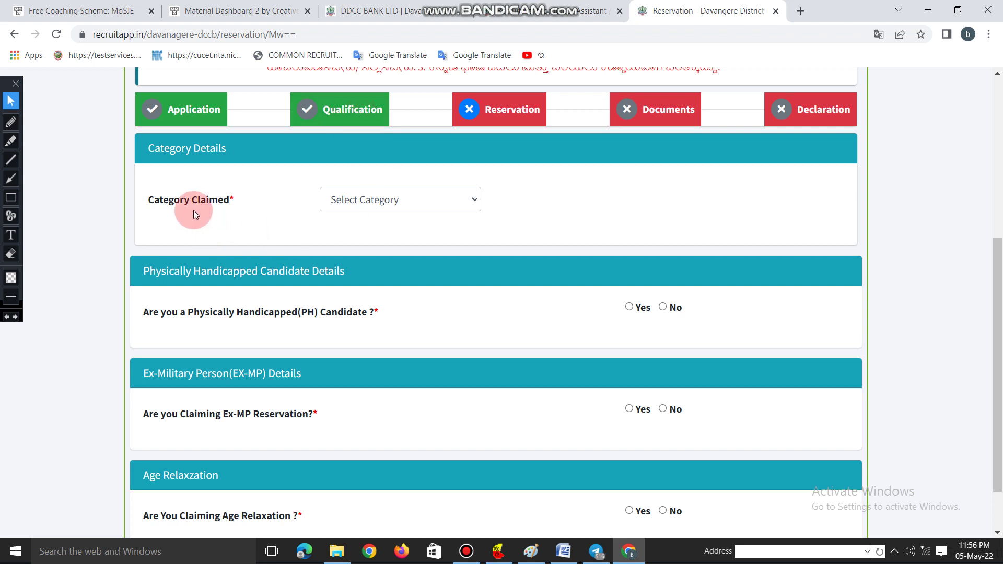
left_click(408, 202)
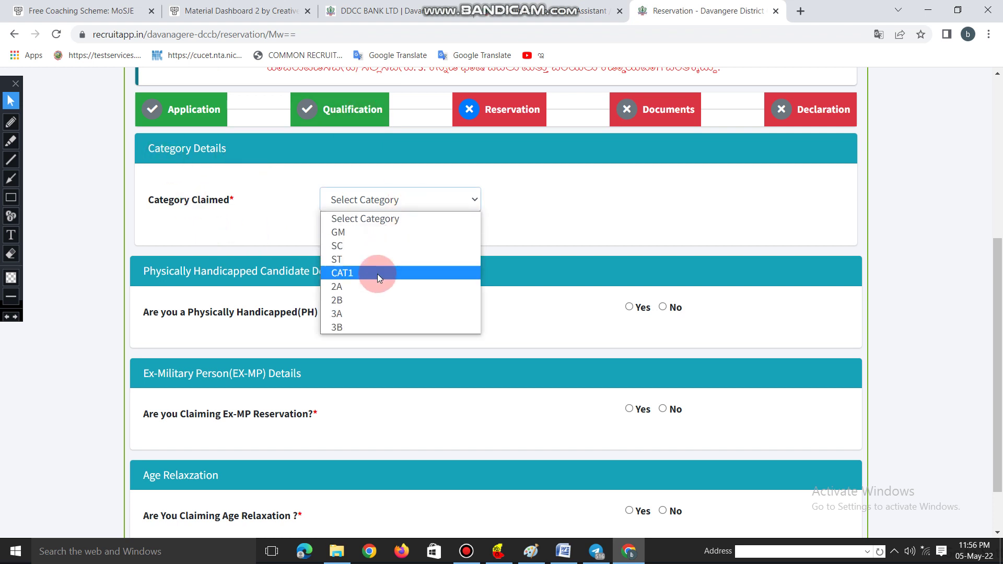
left_click(369, 260)
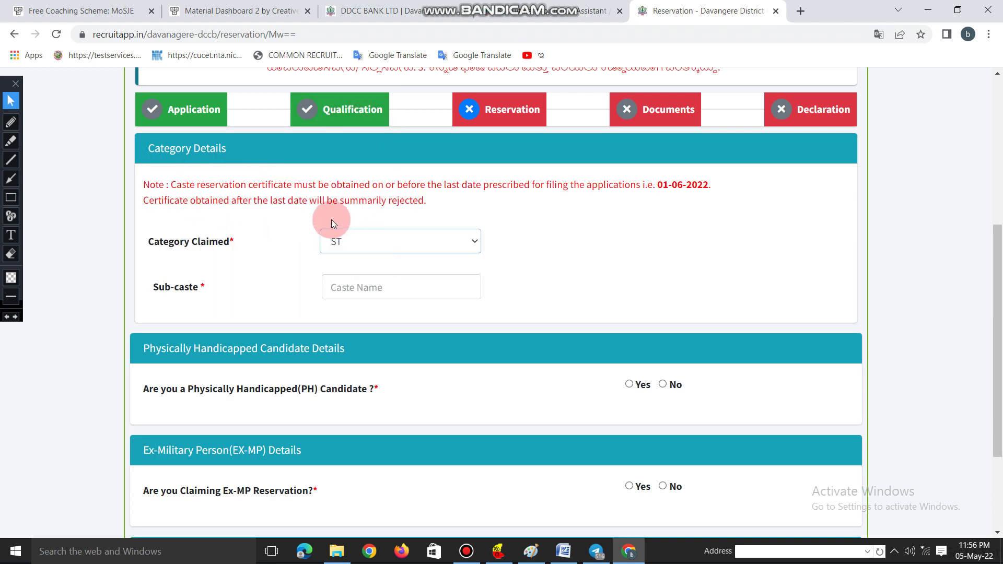
left_click(370, 290)
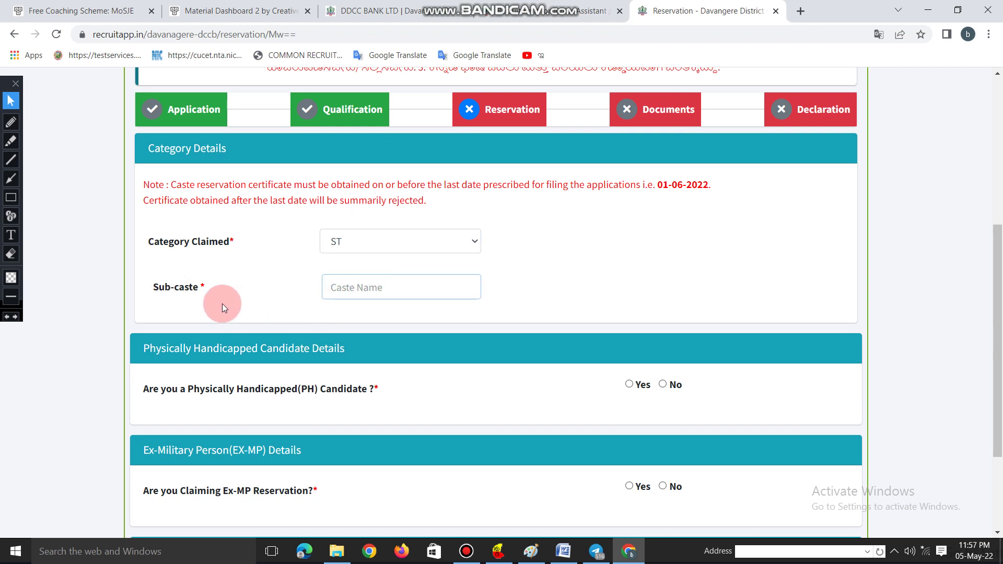
- Answer No to physically handicapped and ex-military reservation, then submit the reservation details
scroll(374, 312, "down", 2)
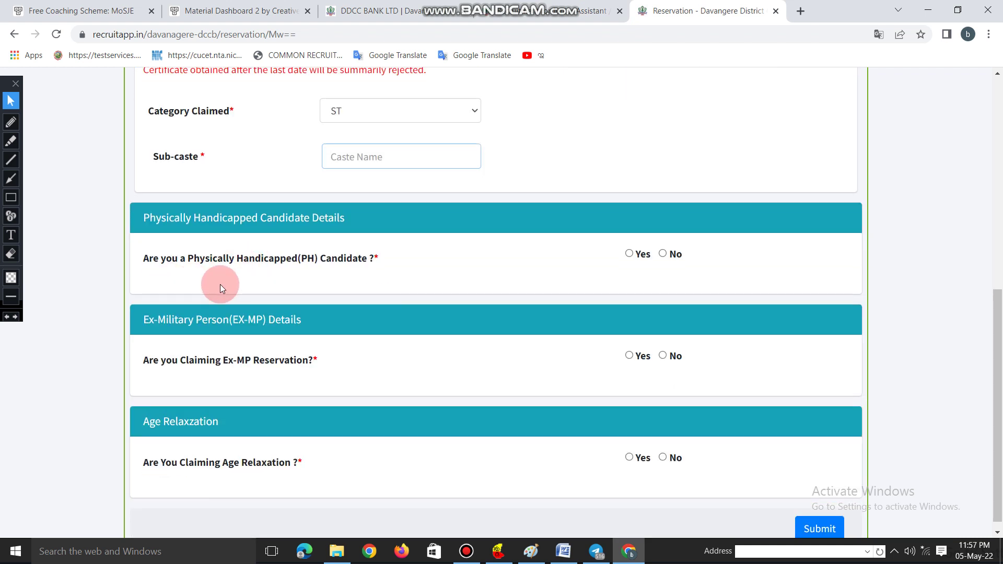
left_click(669, 254)
scroll(377, 367, "down", 1)
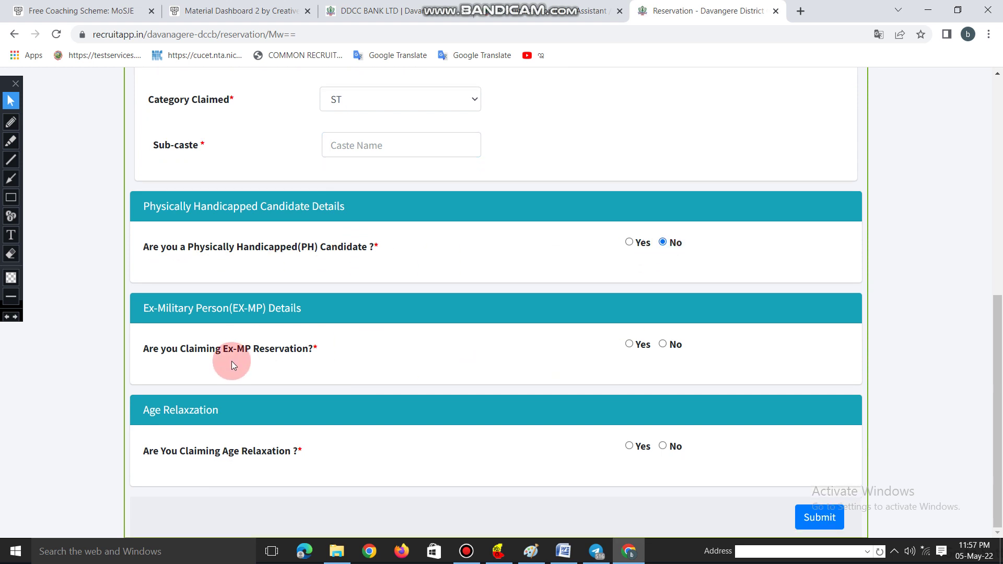
left_click(663, 345)
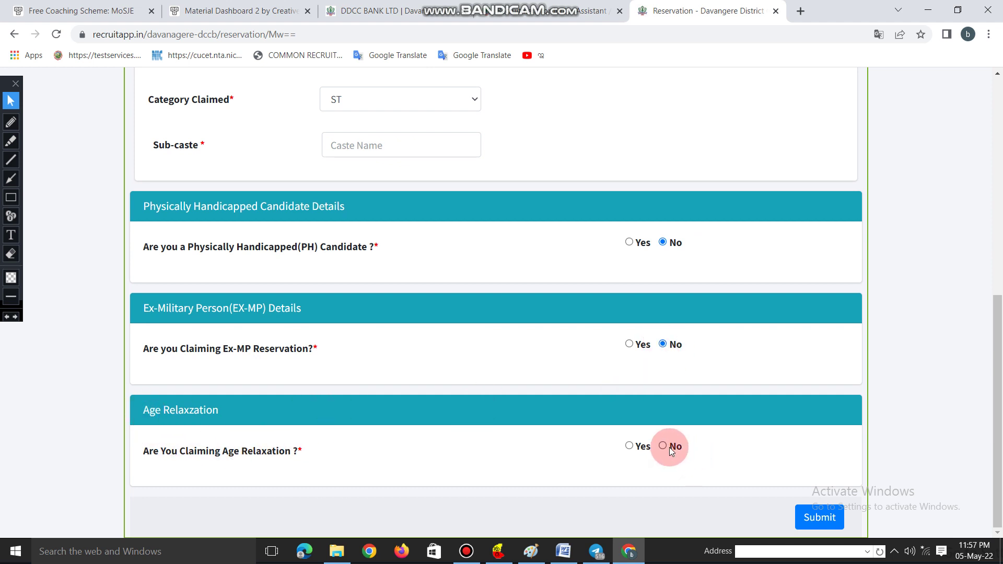
left_click(819, 520)
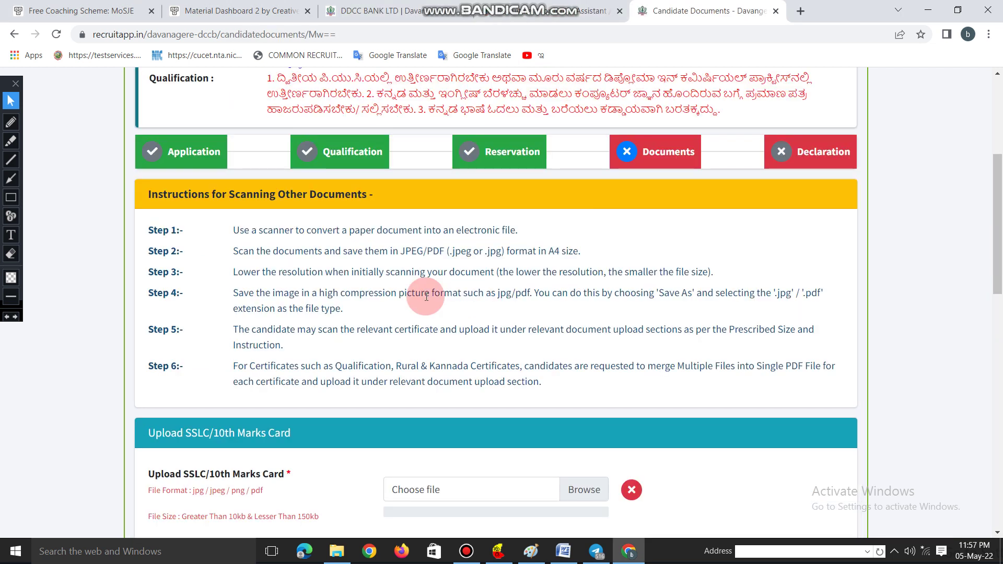
- Scroll down past the SSLC, PUC, Computer, Typist, Character and Caste certificate uploads
scroll(402, 289, "down", 3)
scroll(402, 290, "down", 2)
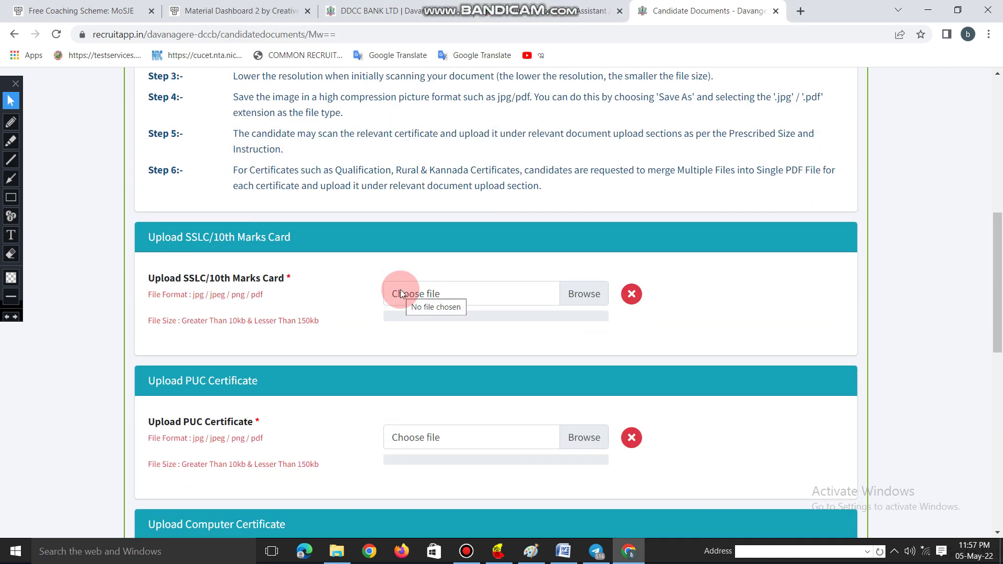
scroll(198, 313, "down", 3)
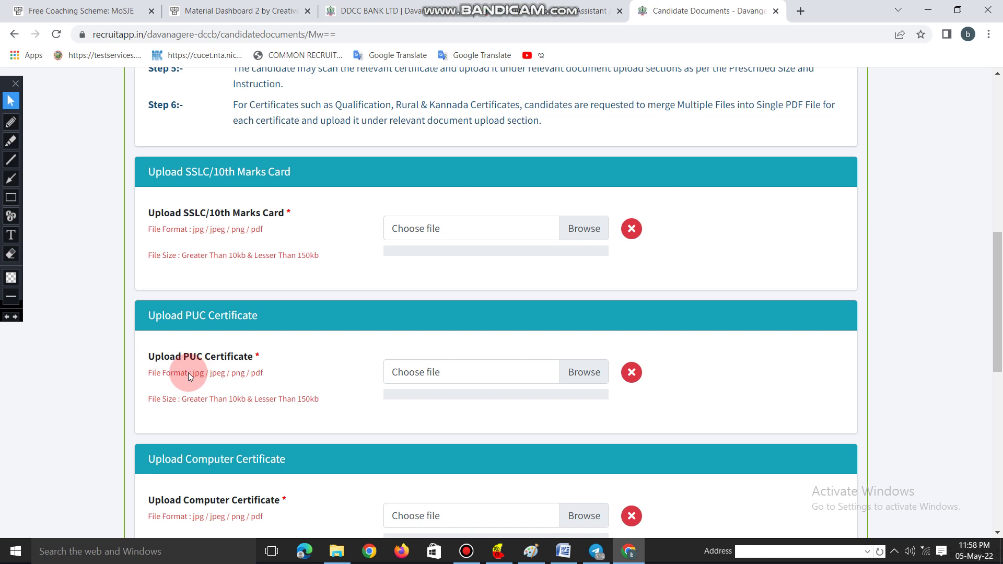
scroll(233, 372, "down", 2)
scroll(313, 350, "down", 1)
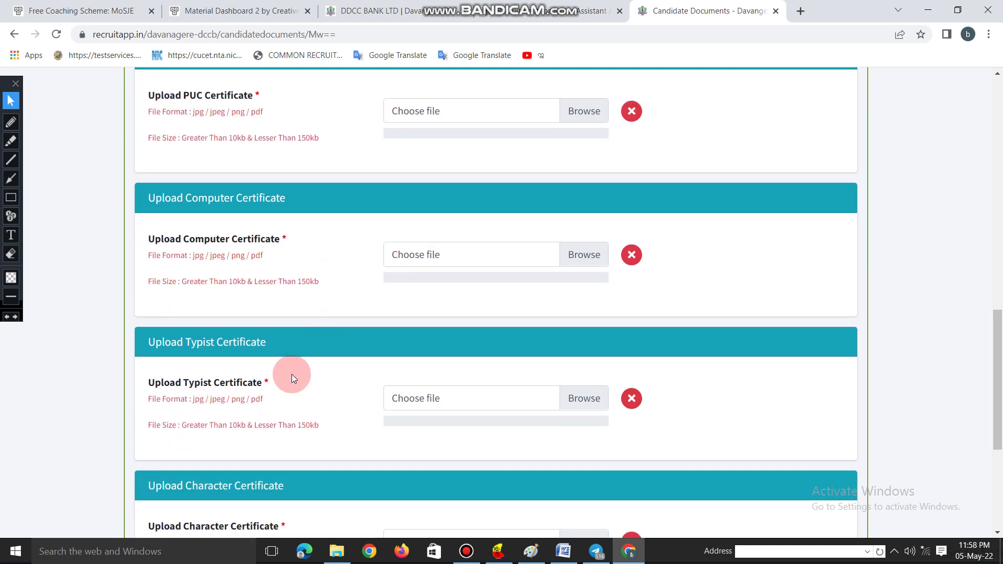
scroll(228, 387, "down", 2)
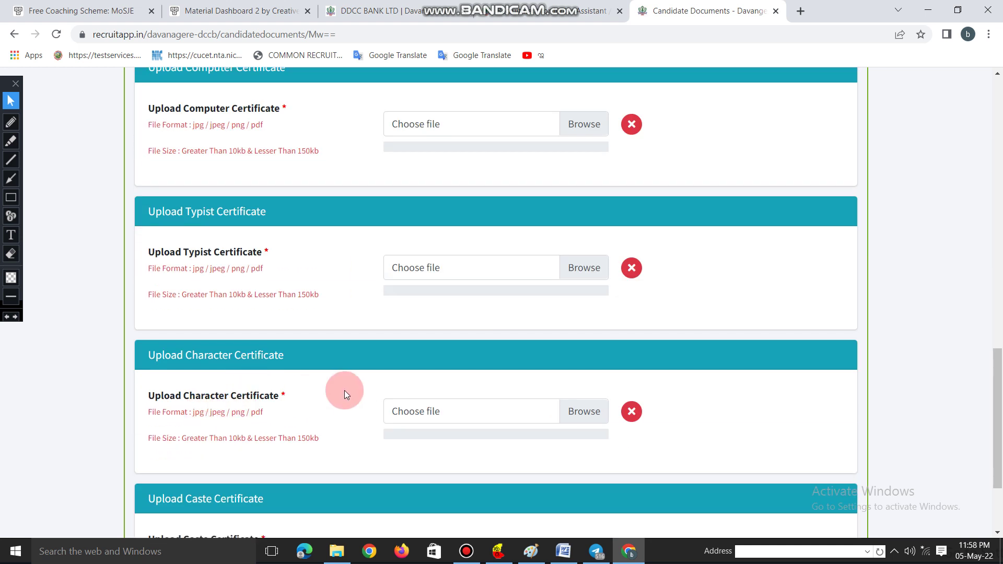
scroll(340, 392, "down", 2)
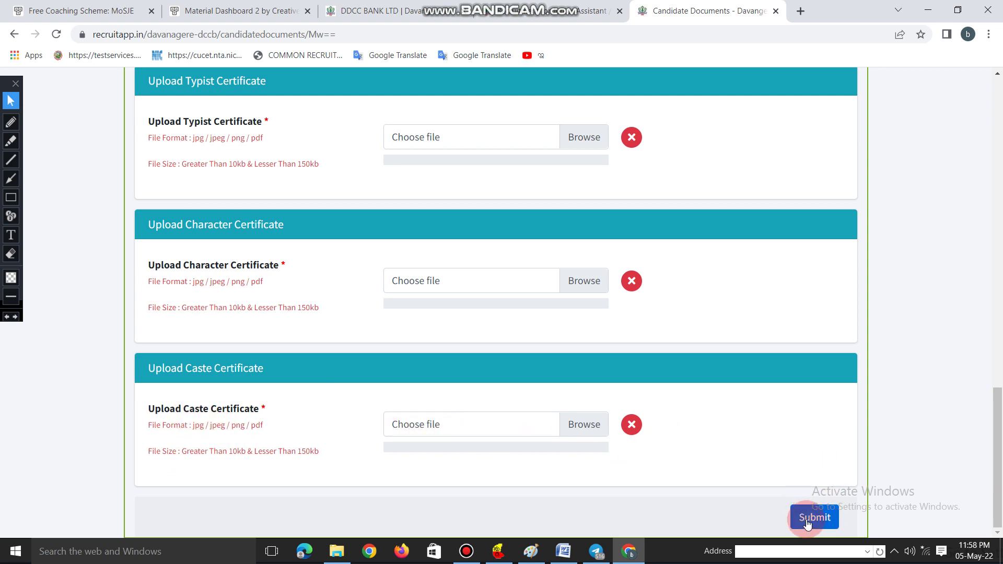
mouse_move(555, 14)
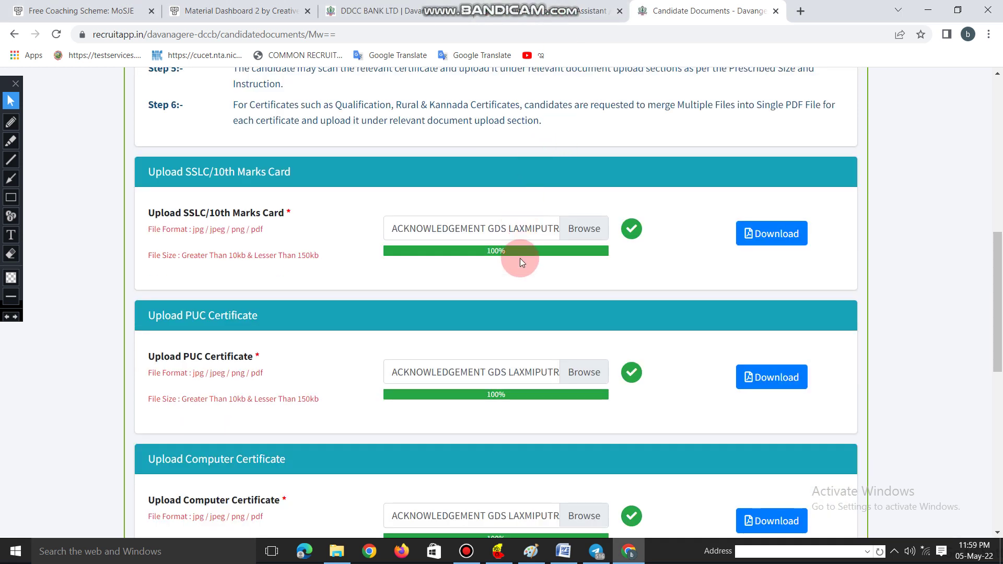
scroll(539, 340, "down", 3)
scroll(585, 396, "down", 5)
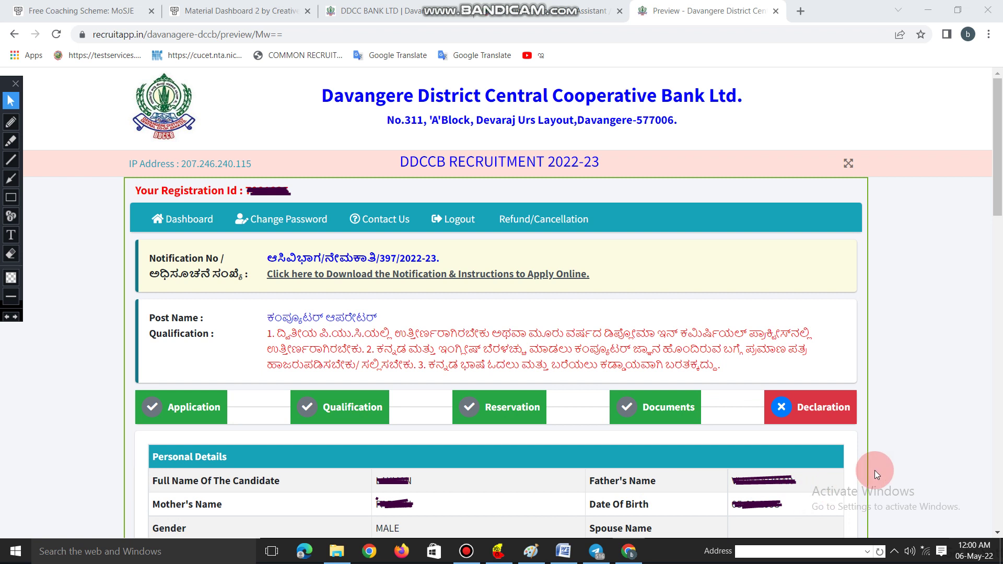
- Tick the I Agree checkbox on the declaration at the bottom of the preview
mouse_move(559, 9)
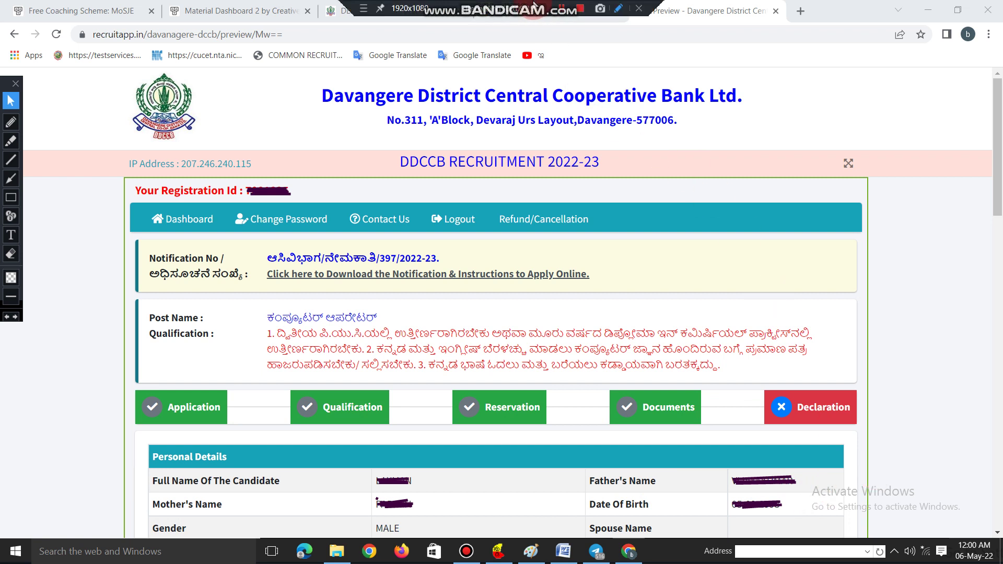
scroll(606, 196, "down", 15)
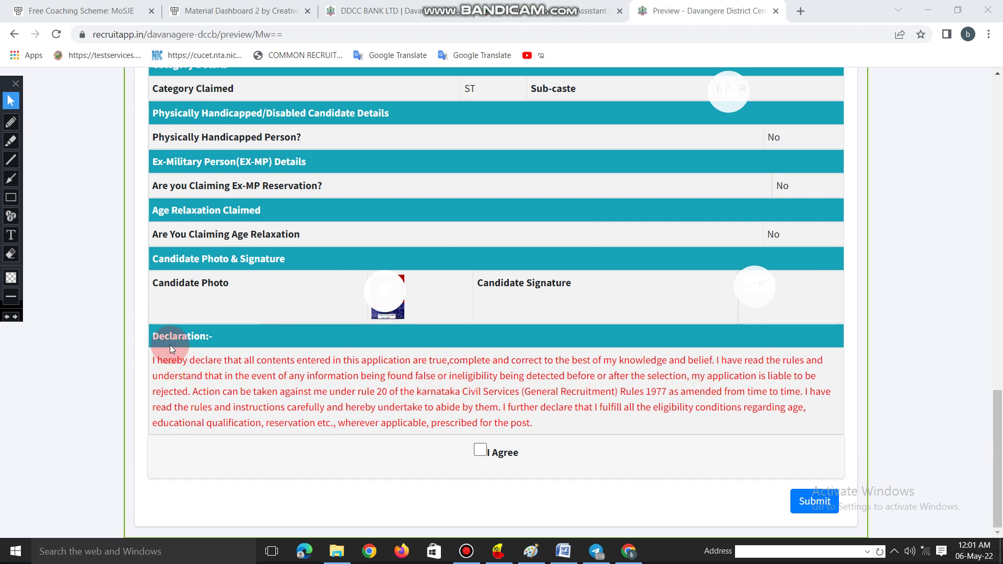
left_click(479, 451)
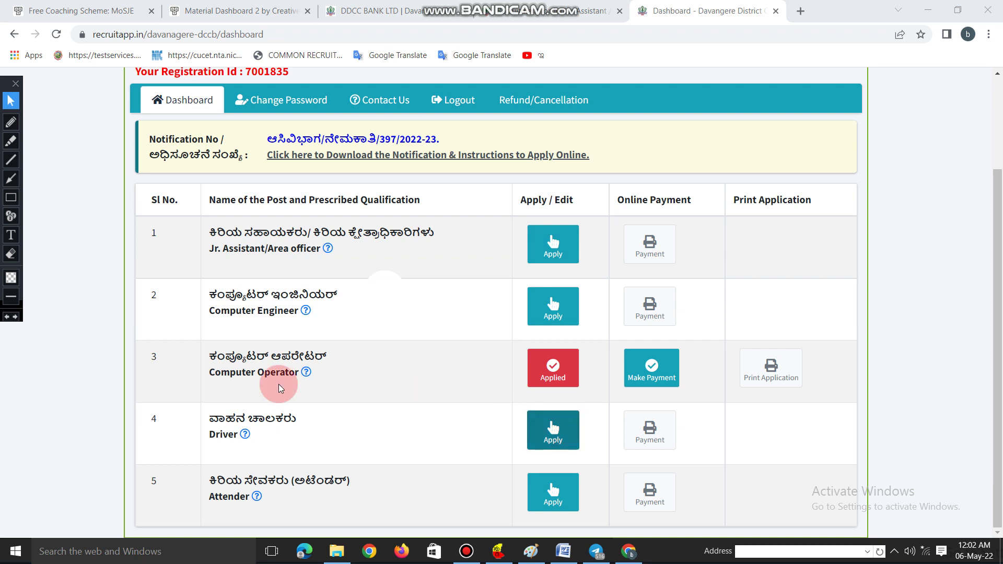
- Submit the application, then choose Make Payment for the Computer Operator post
left_click(556, 387)
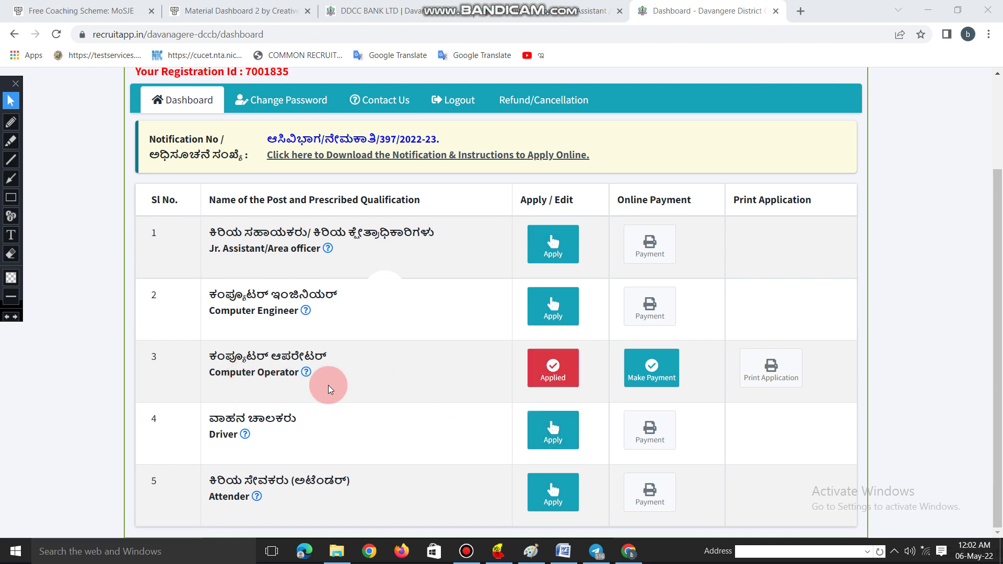
left_click(652, 375)
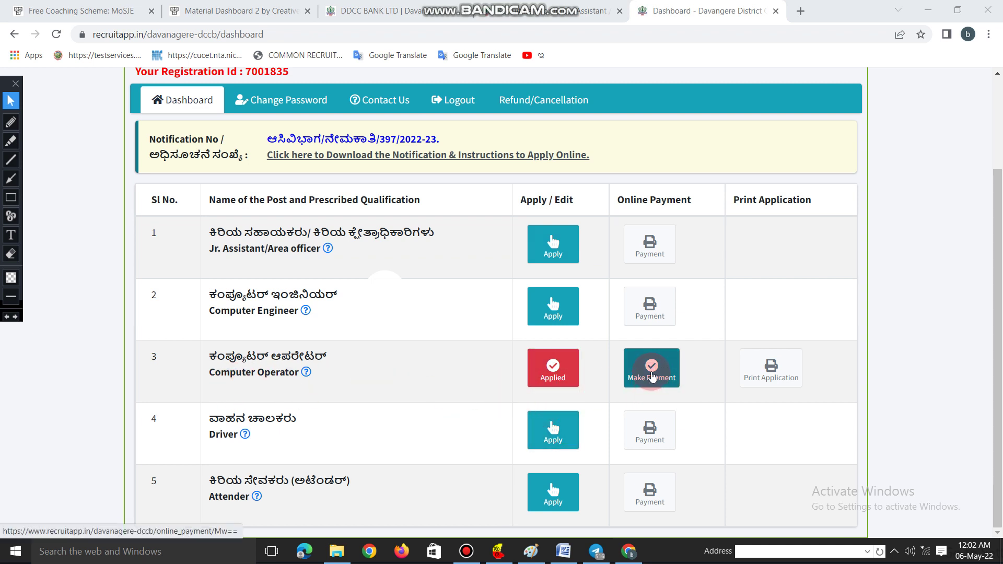